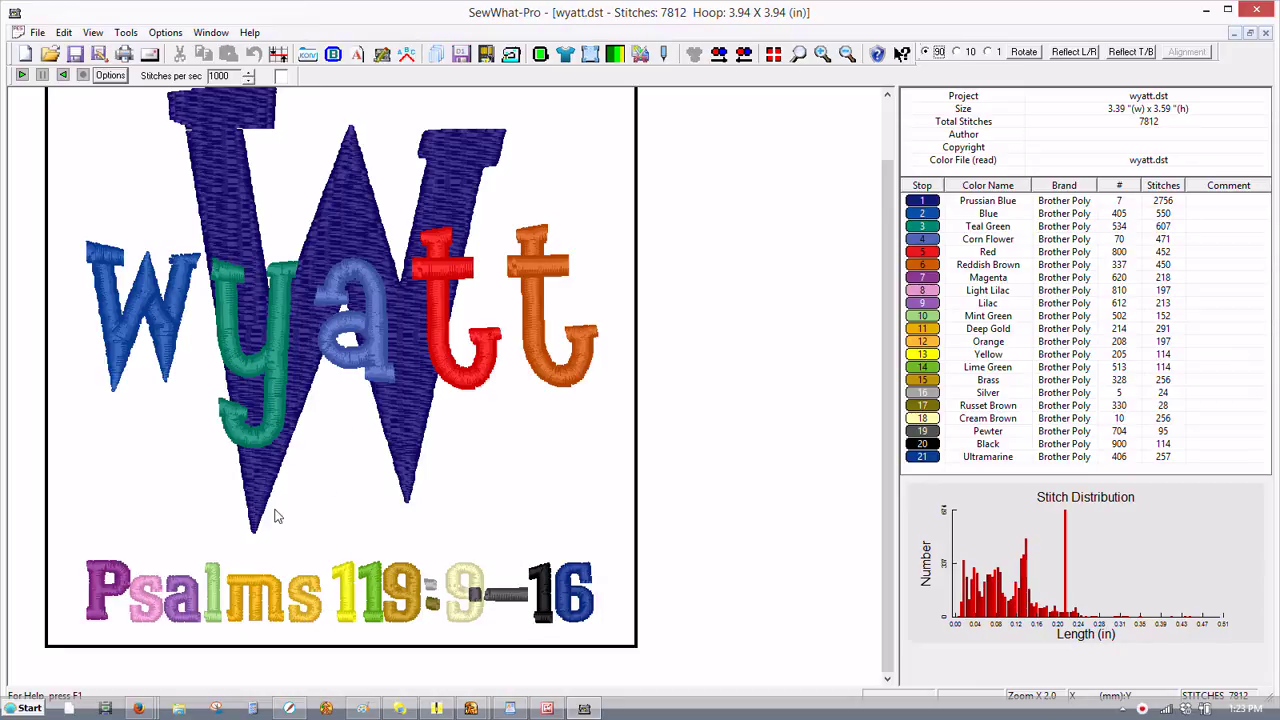
- Open Edit > Split Pattern to bring up the cutting toolbar for wyatt.dst
click(66, 33)
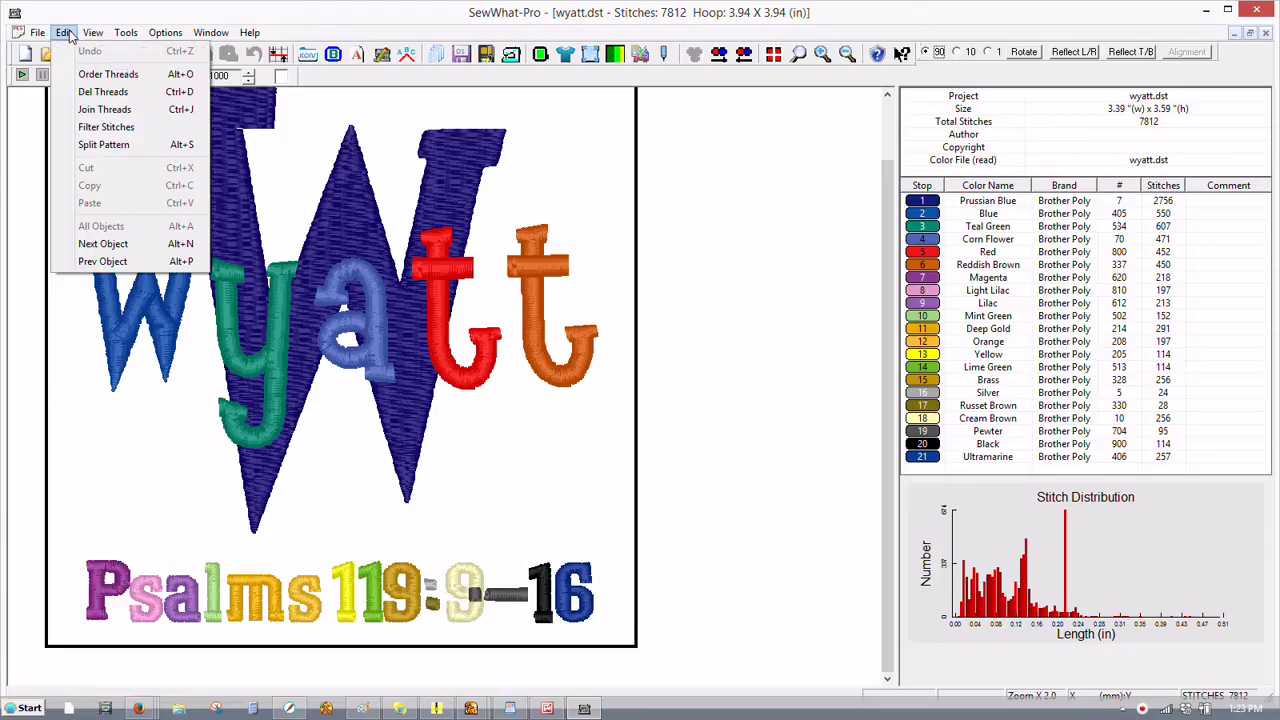
click(92, 145)
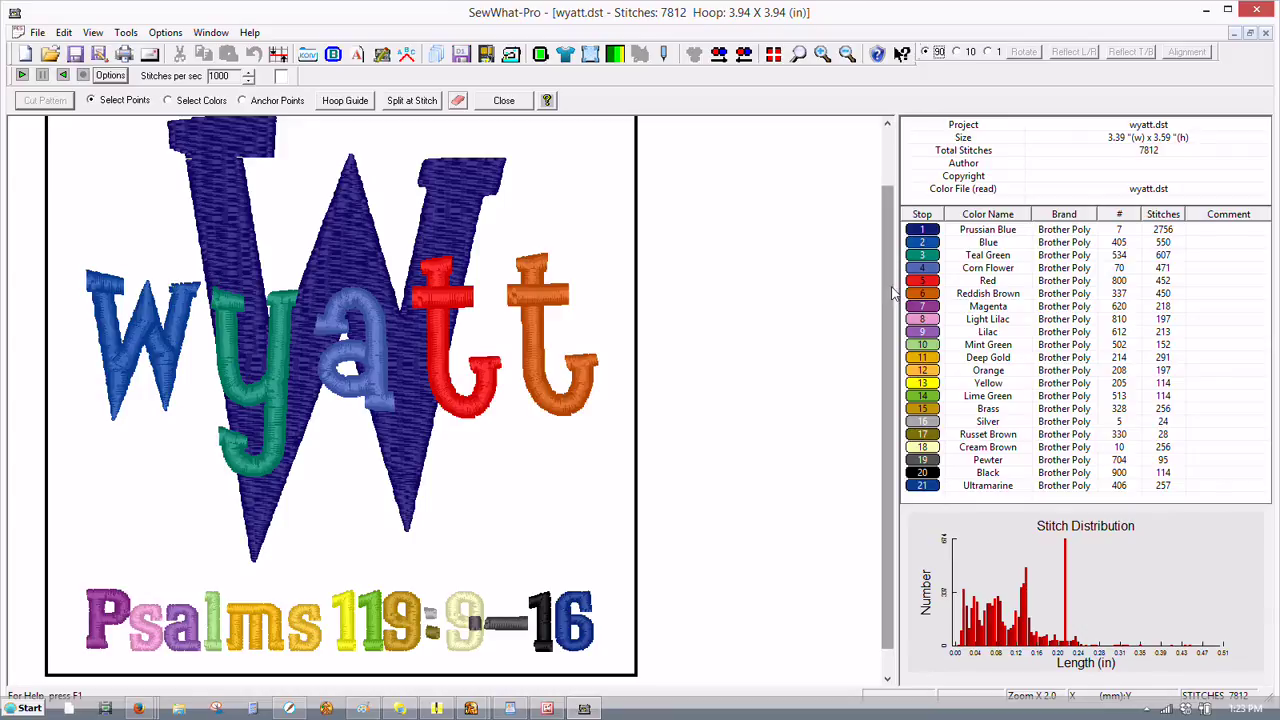
- Zoom in twice and scroll down until the Psalms 119:9-16 lettering fills the view
scroll(890, 370, down, 1)
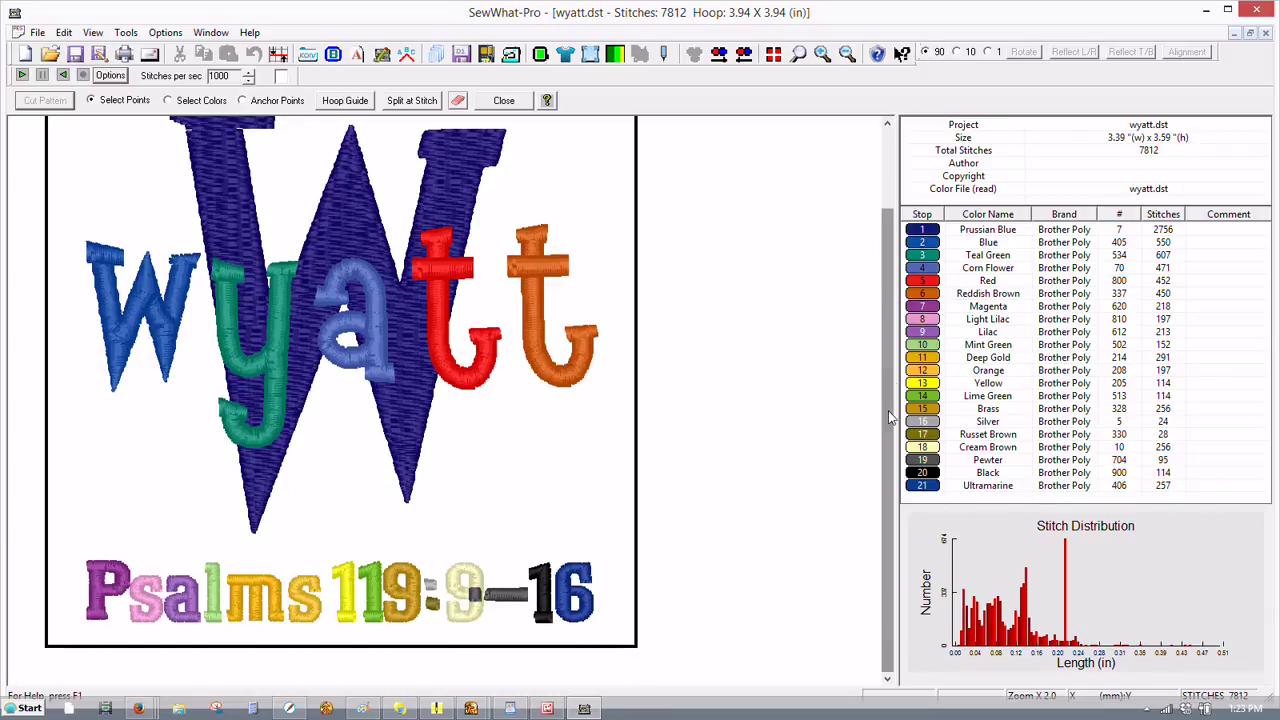
click(823, 58)
click(823, 58)
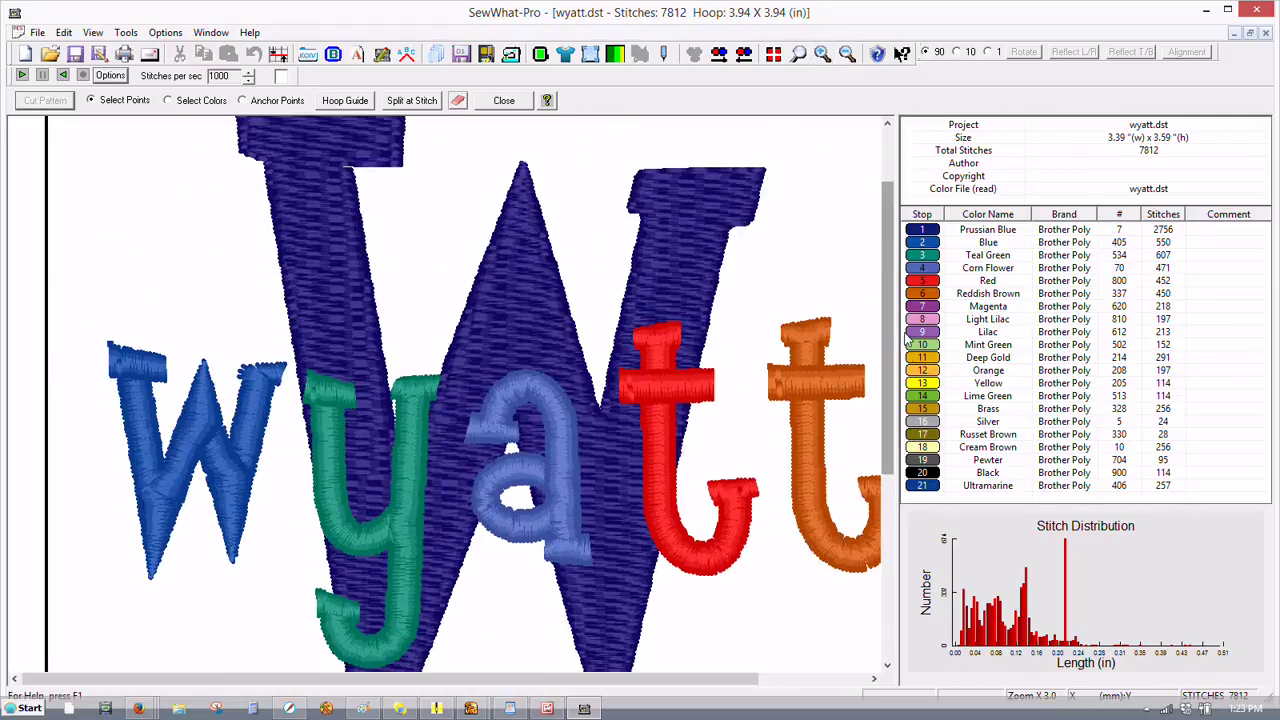
scroll(906, 320, down, 3)
scroll(888, 405, down, 4)
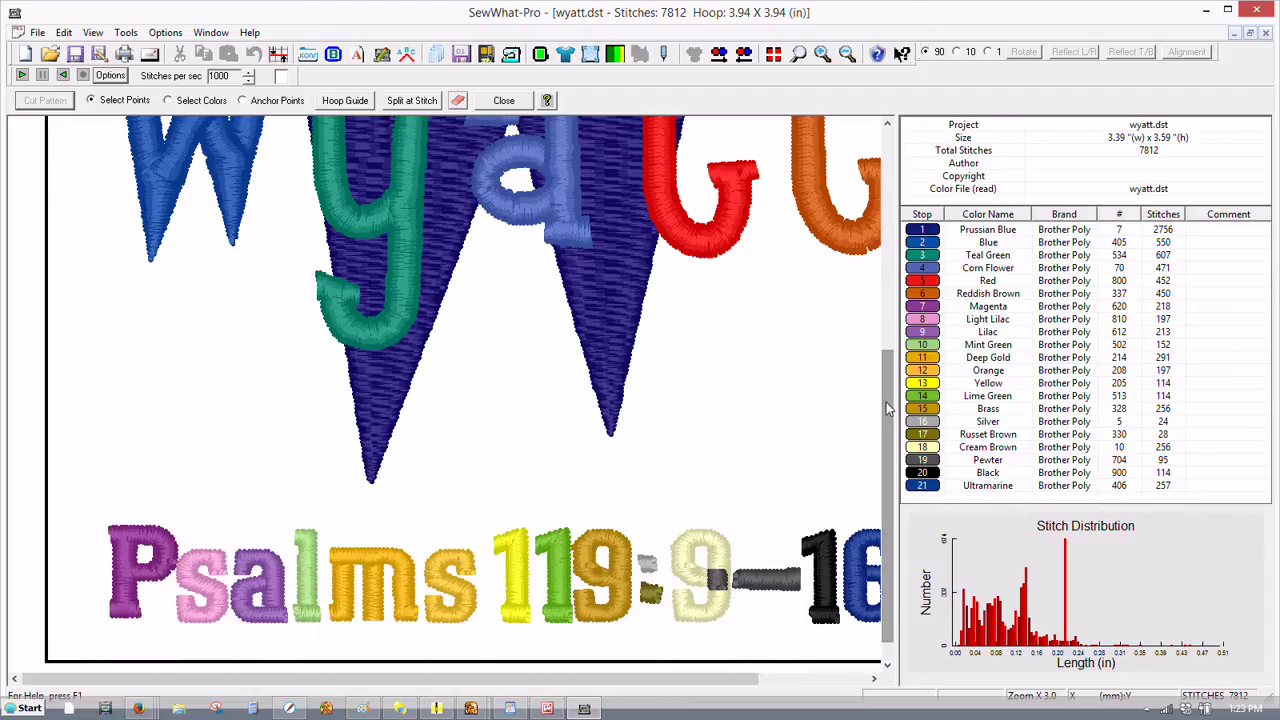
drag(888, 408, 888, 428)
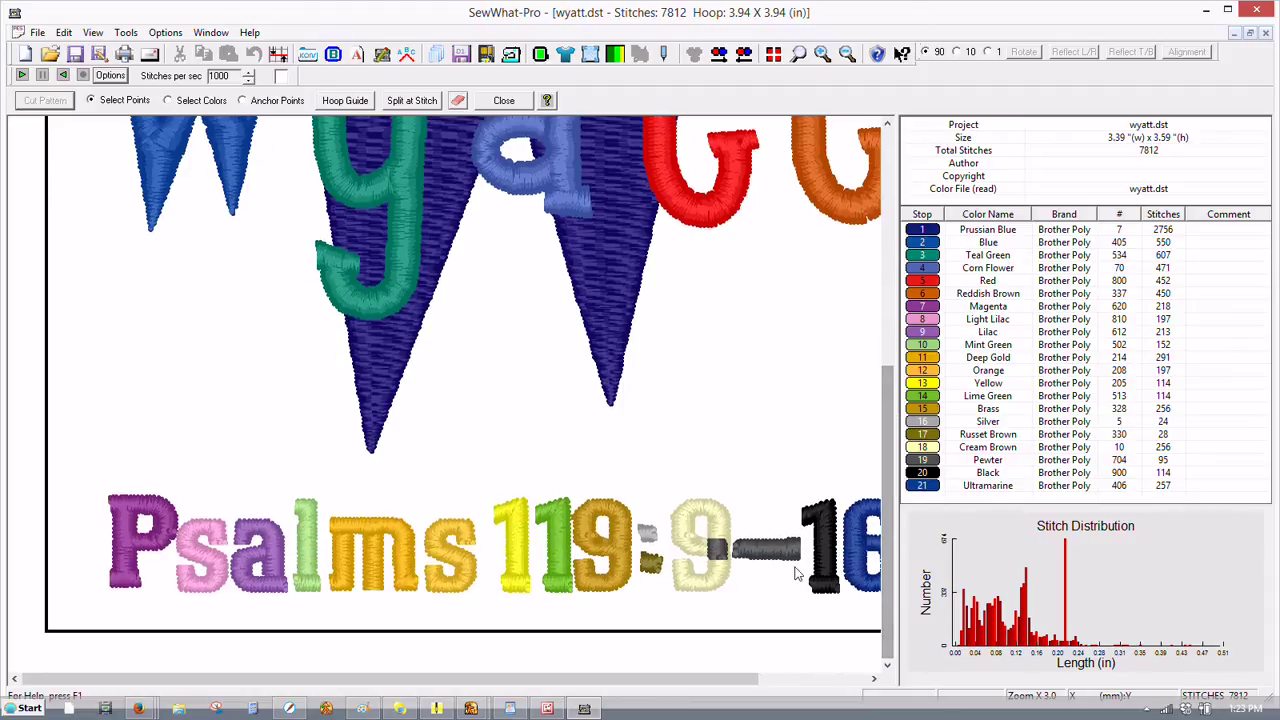
- Delete the Orange thread stop so the line reads 'Psalm 119:9-16' (7615 stitches, 20 colours)
double_click(920, 370)
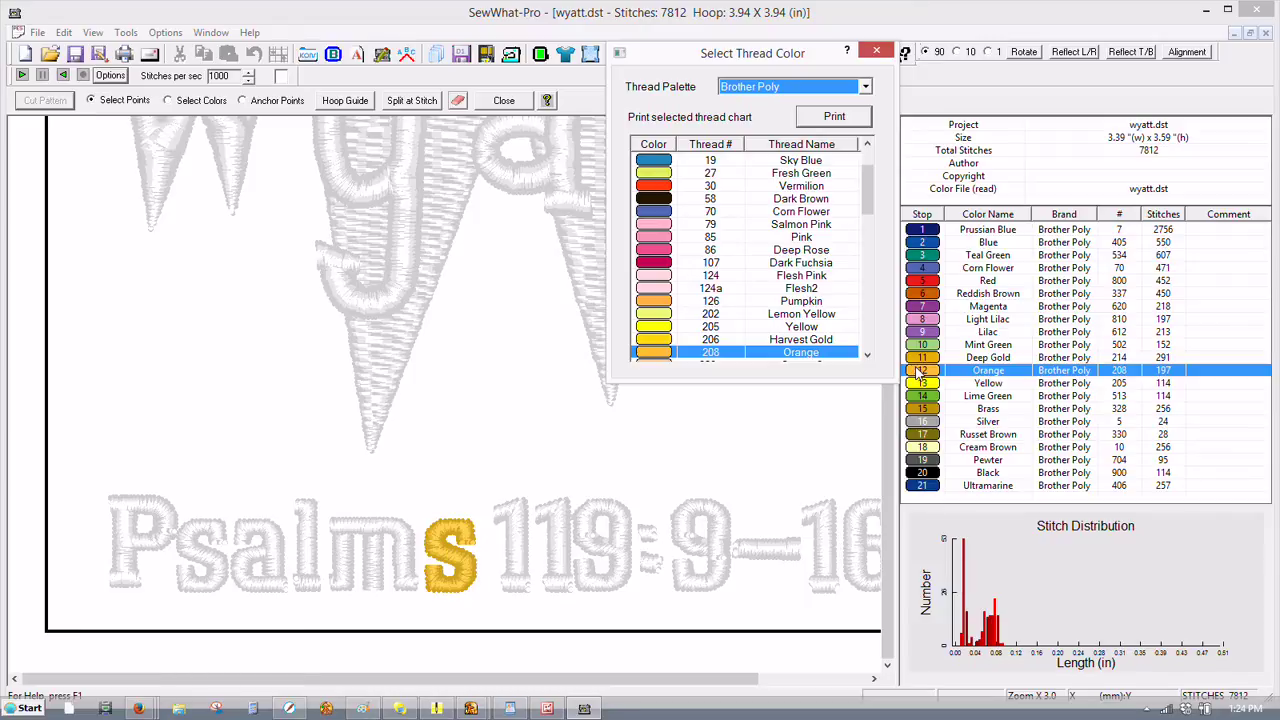
right_click(920, 373)
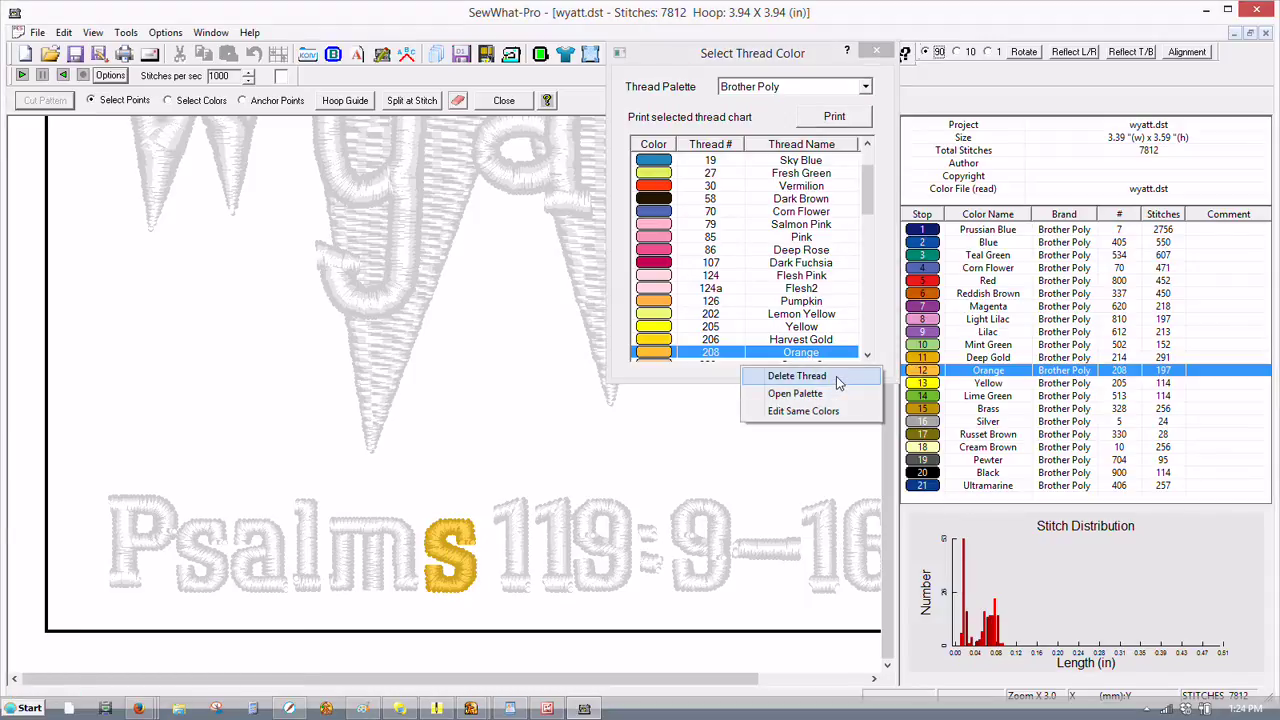
click(837, 377)
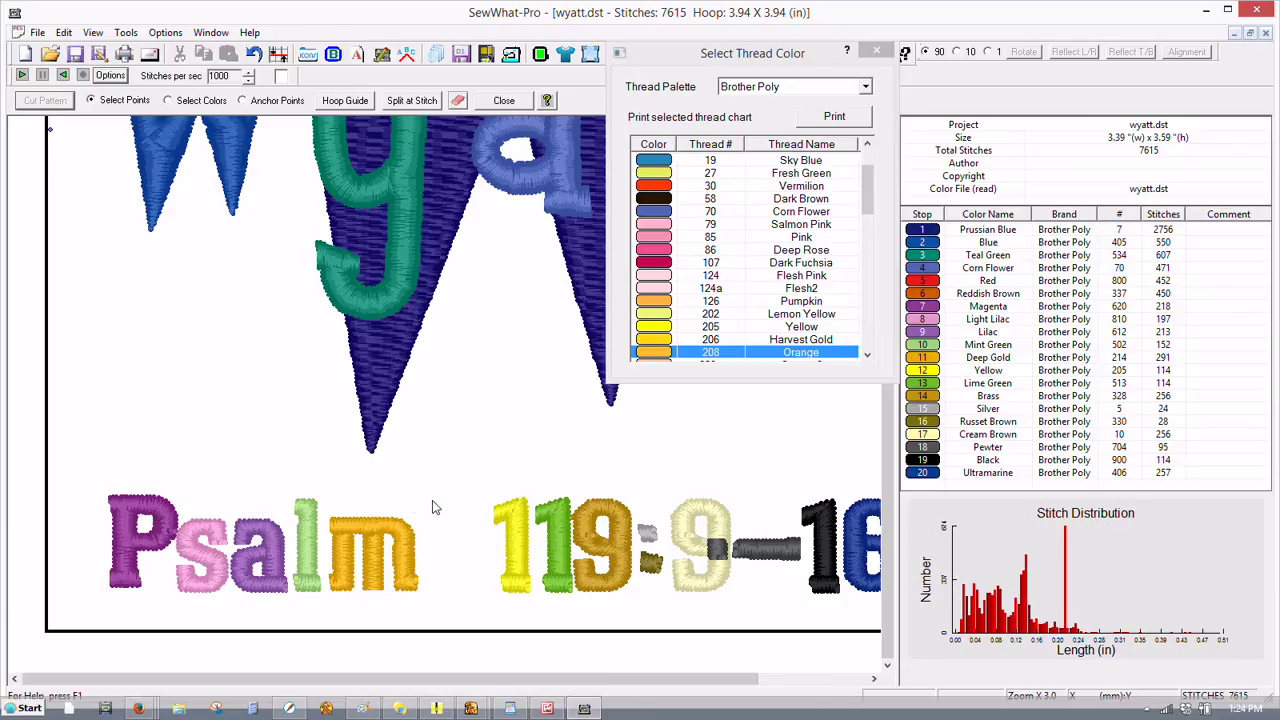
- Outline the word Psalm with a closed ring of cut points
click(432, 499)
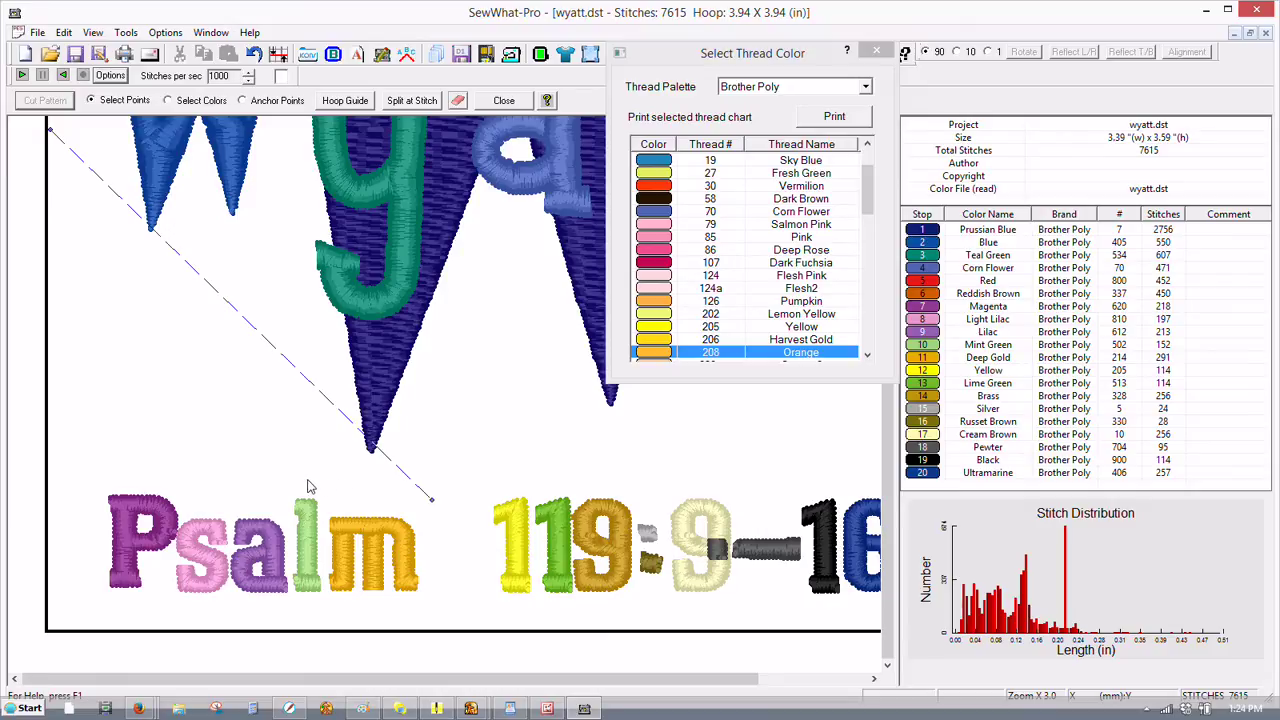
click(307, 480)
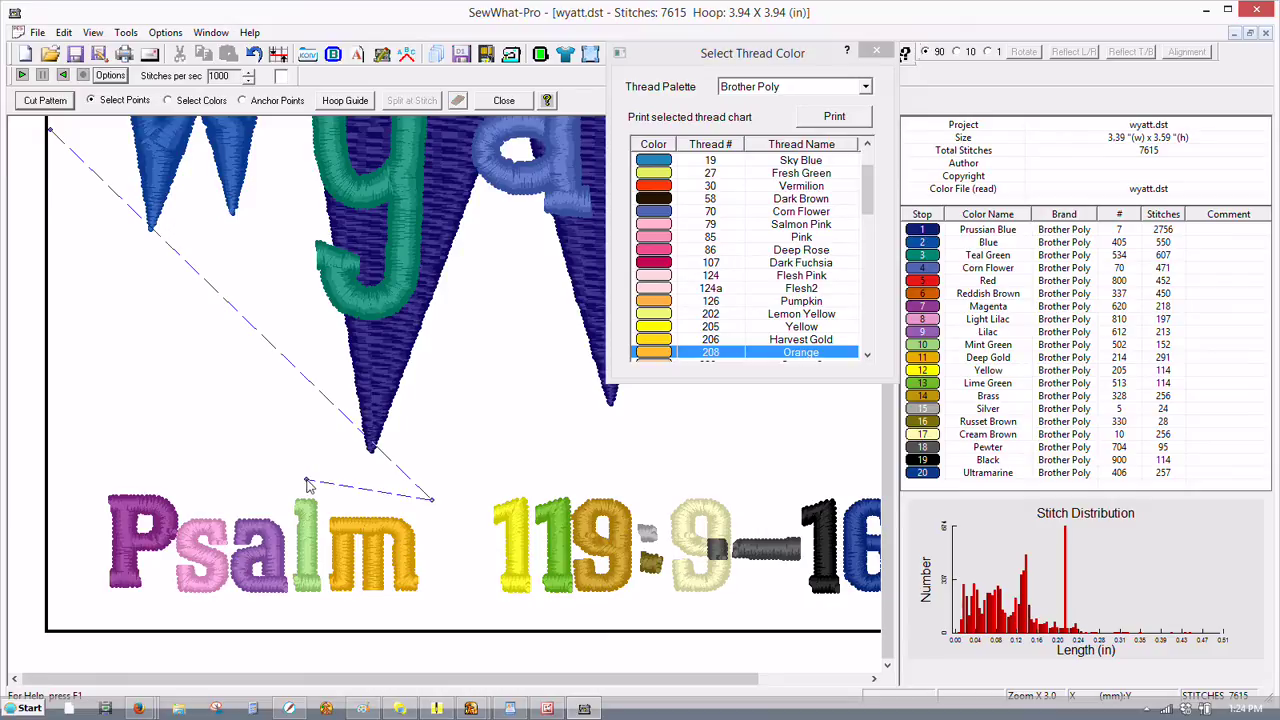
click(118, 470)
click(70, 488)
click(78, 565)
click(99, 604)
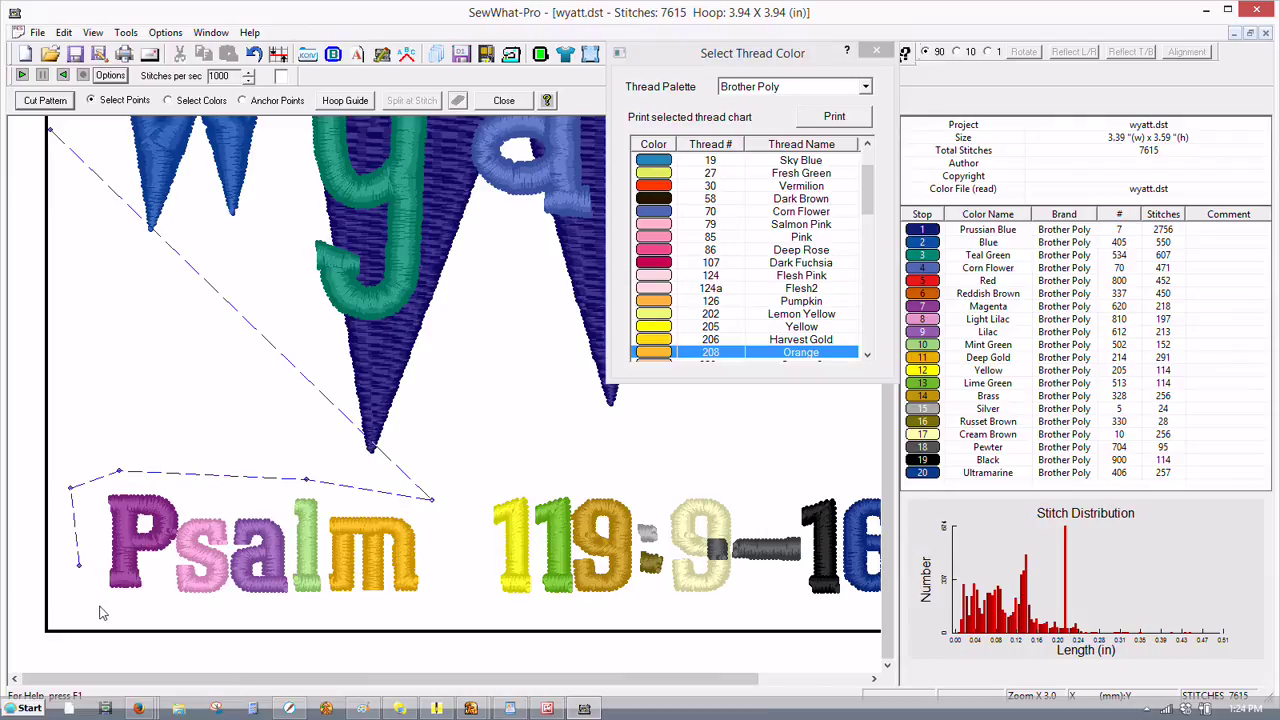
click(446, 601)
click(431, 500)
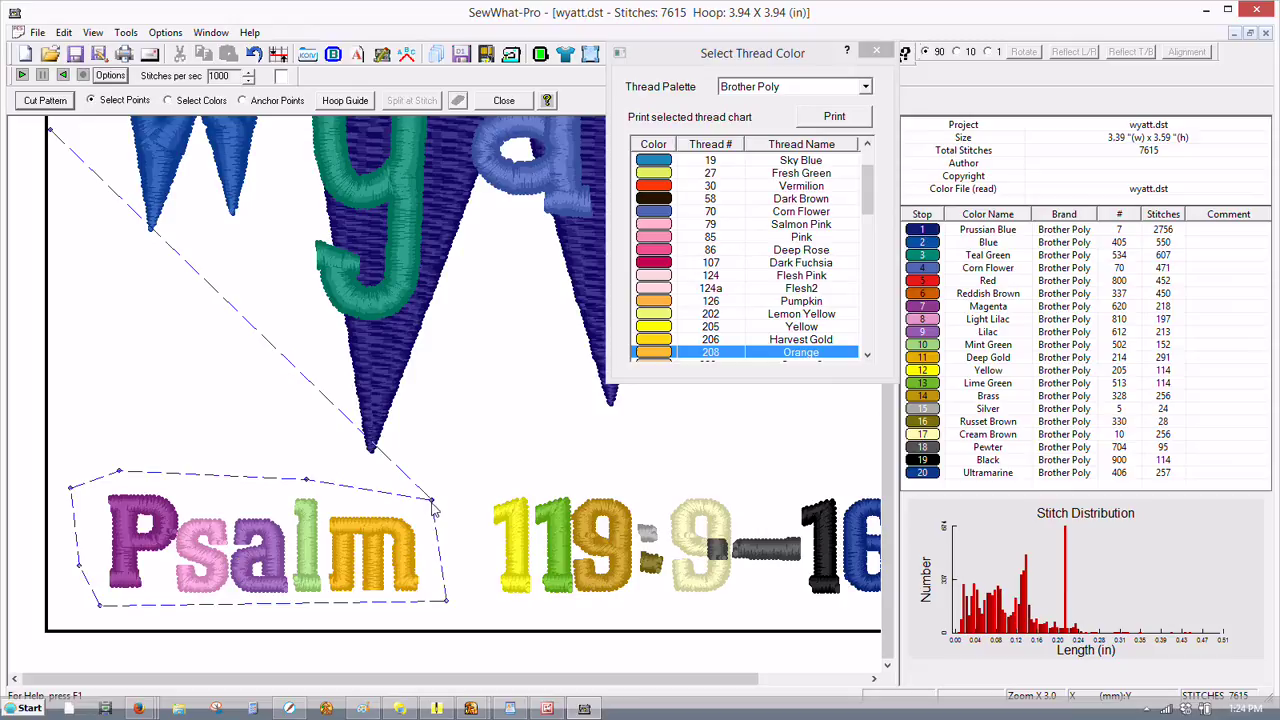
- Apply Cut and Save All so Psalm's colours become stops 16–20, then close the splitting tools
click(55, 104)
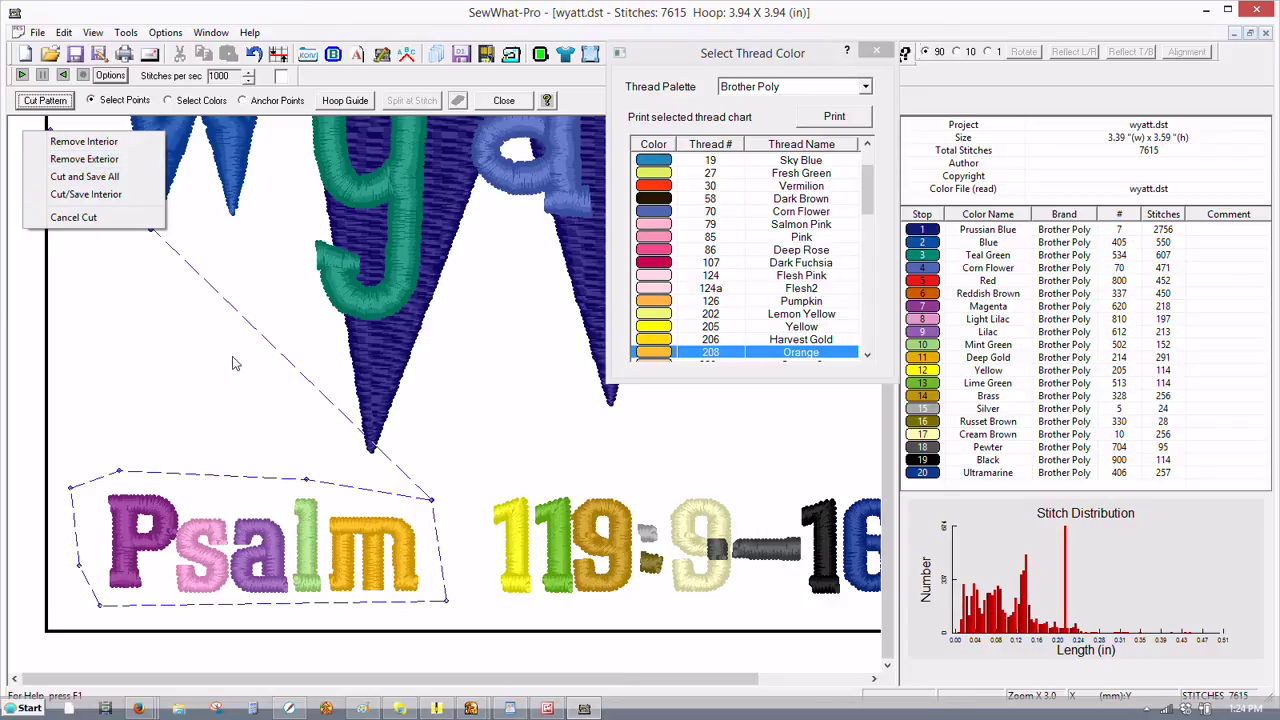
click(93, 177)
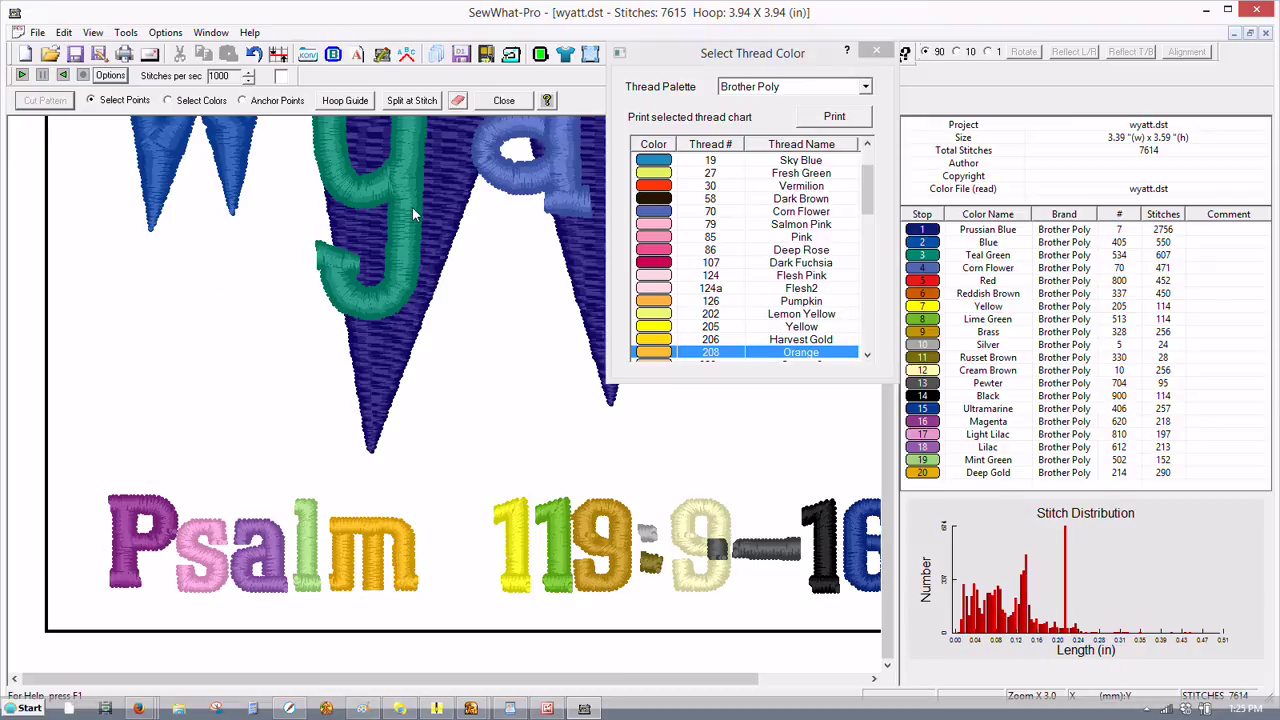
click(498, 104)
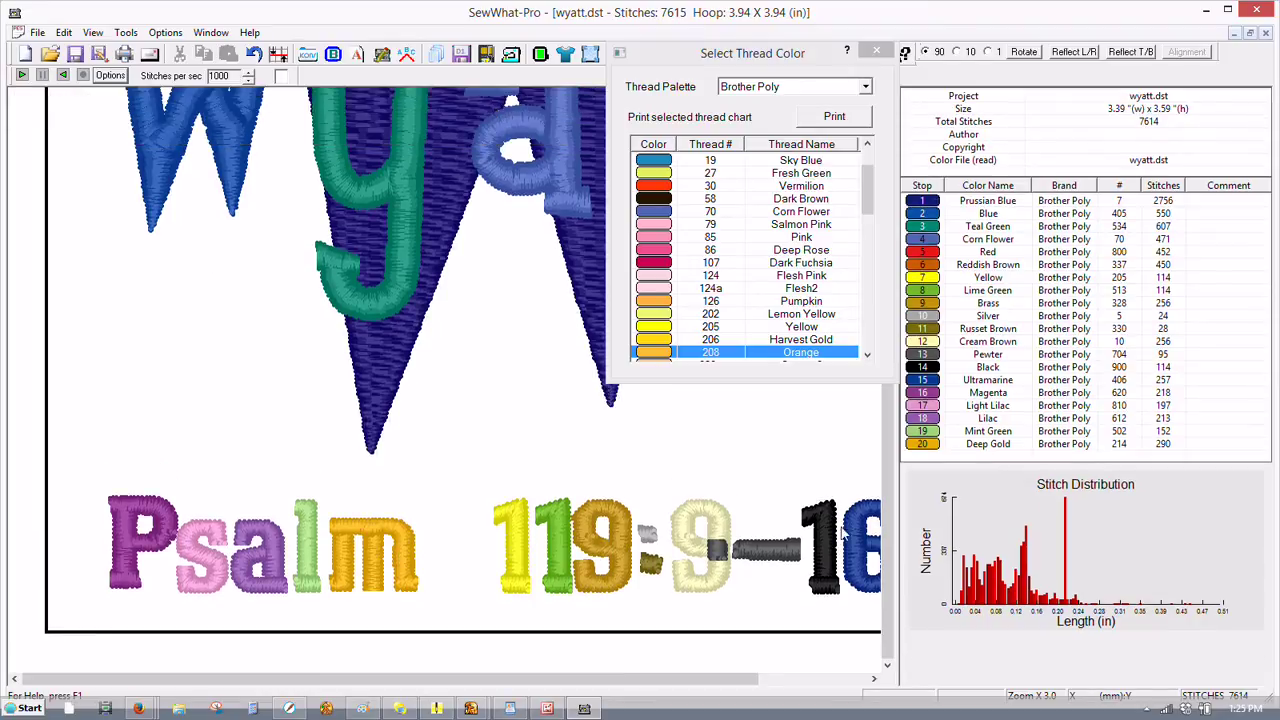
- Select Psalm's five stops (Deep Gold, Mint Green, Lilac, Magenta, Light Lilac) together and activate the lettering
click(919, 447)
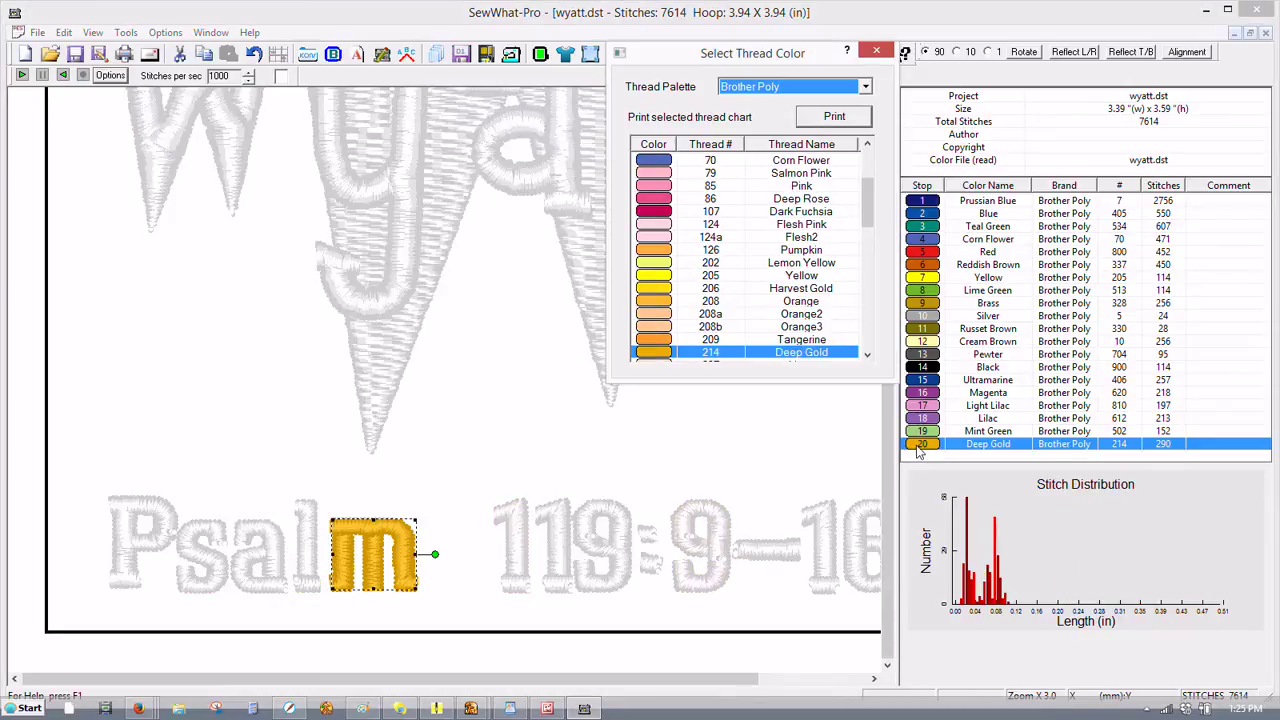
click(920, 432)
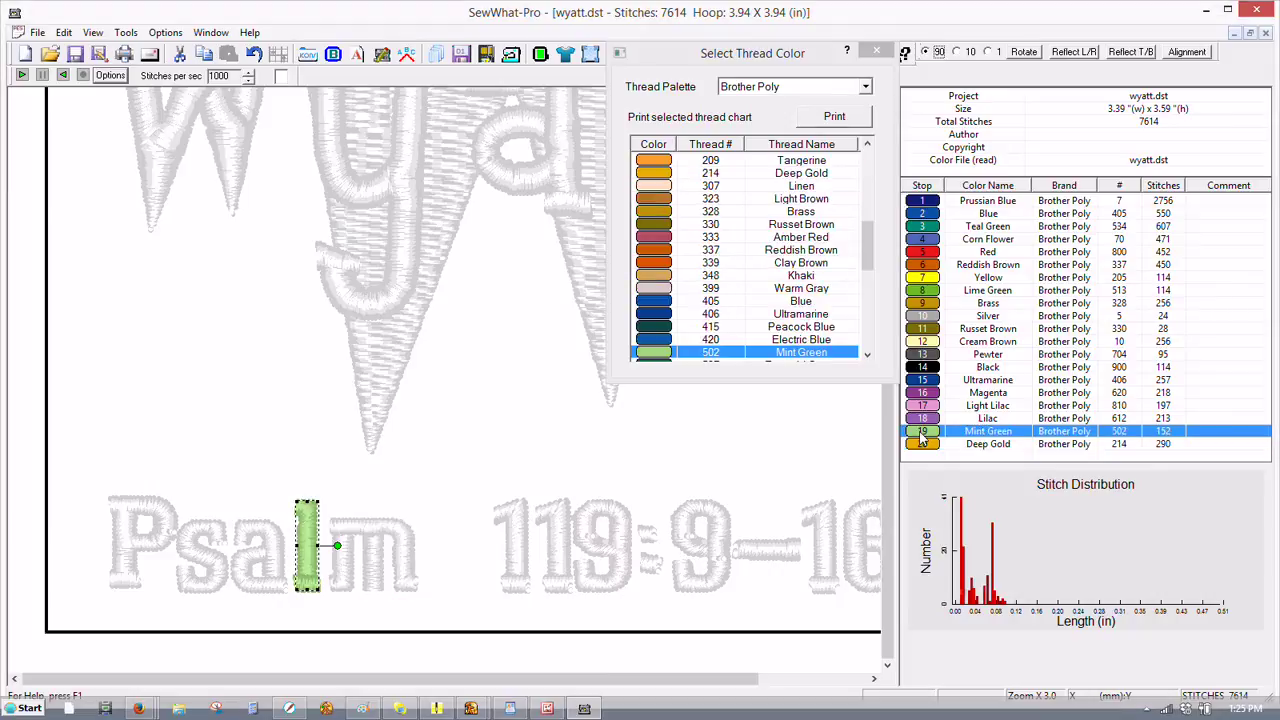
click(433, 473)
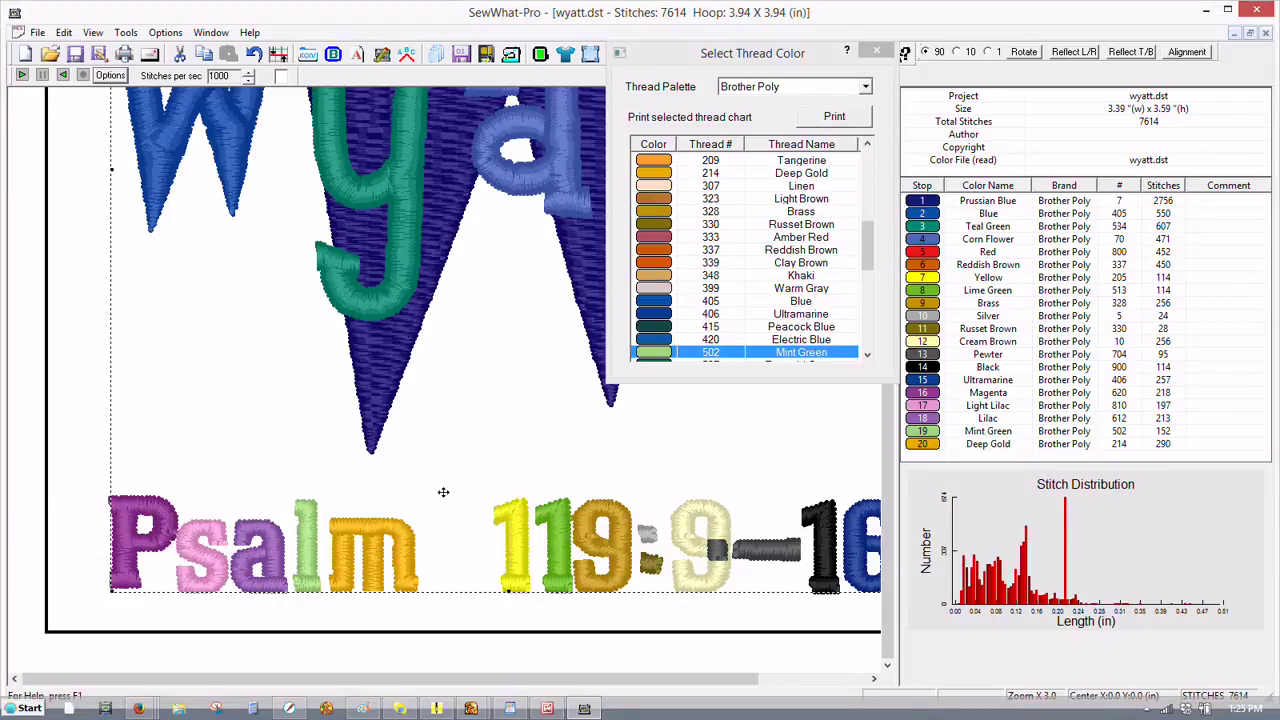
click(925, 446)
click(925, 448)
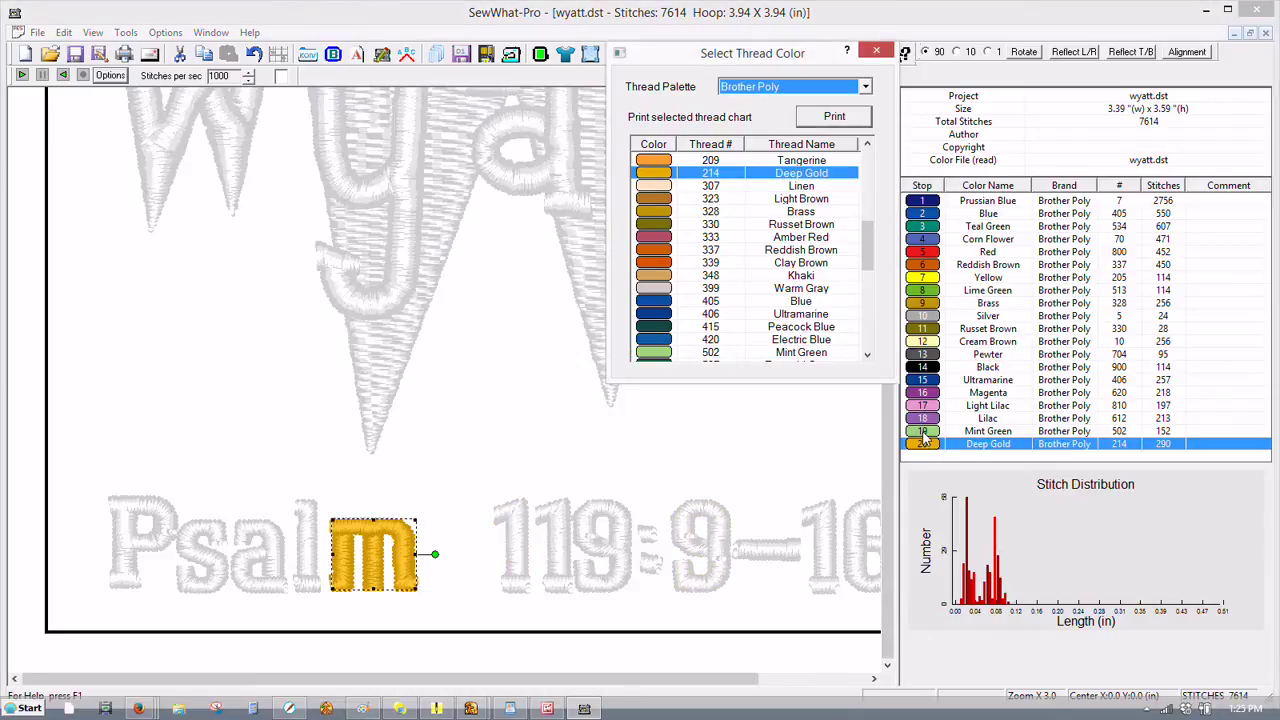
ctrl+click(924, 431)
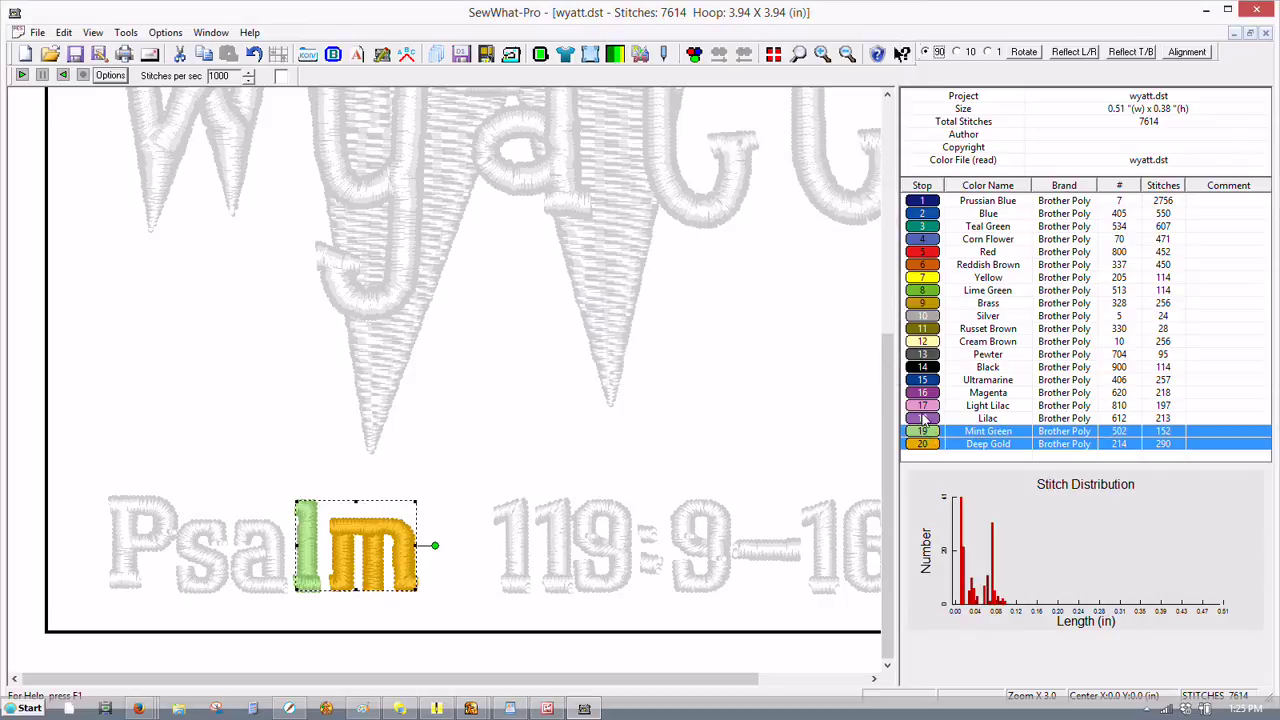
ctrl+click(924, 418)
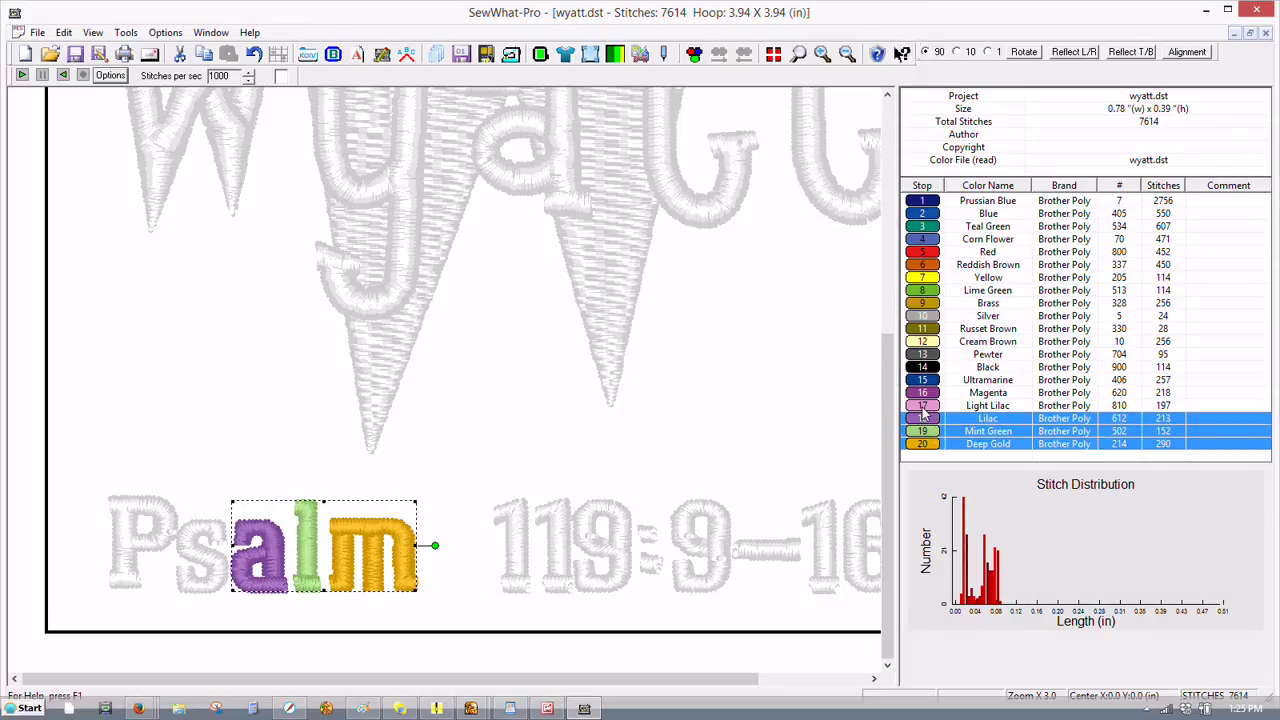
ctrl+click(924, 406)
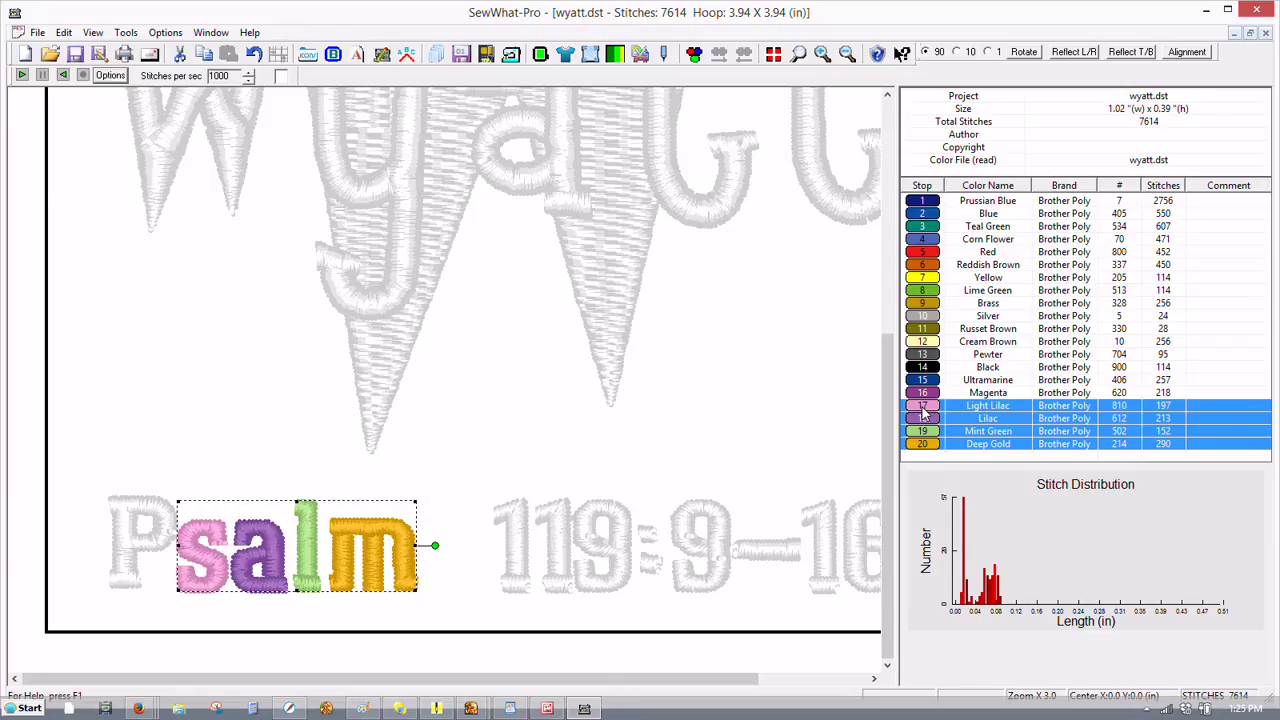
ctrl+click(924, 408)
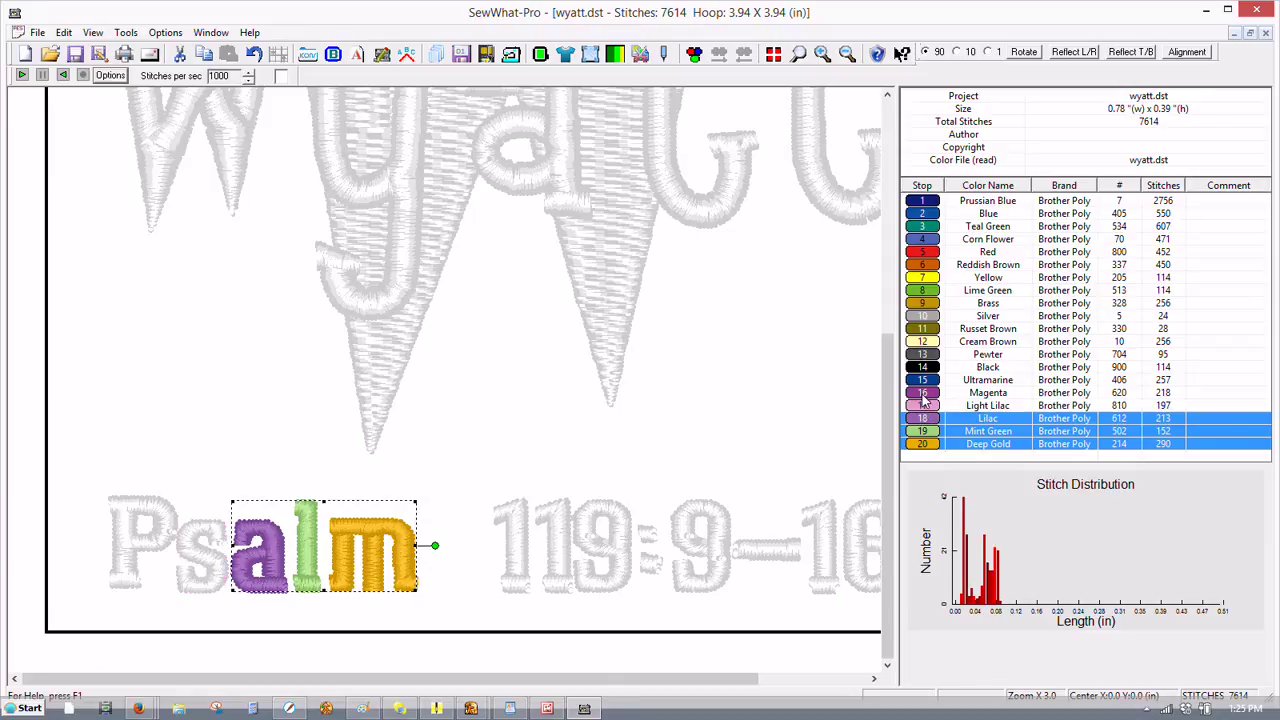
ctrl+click(924, 393)
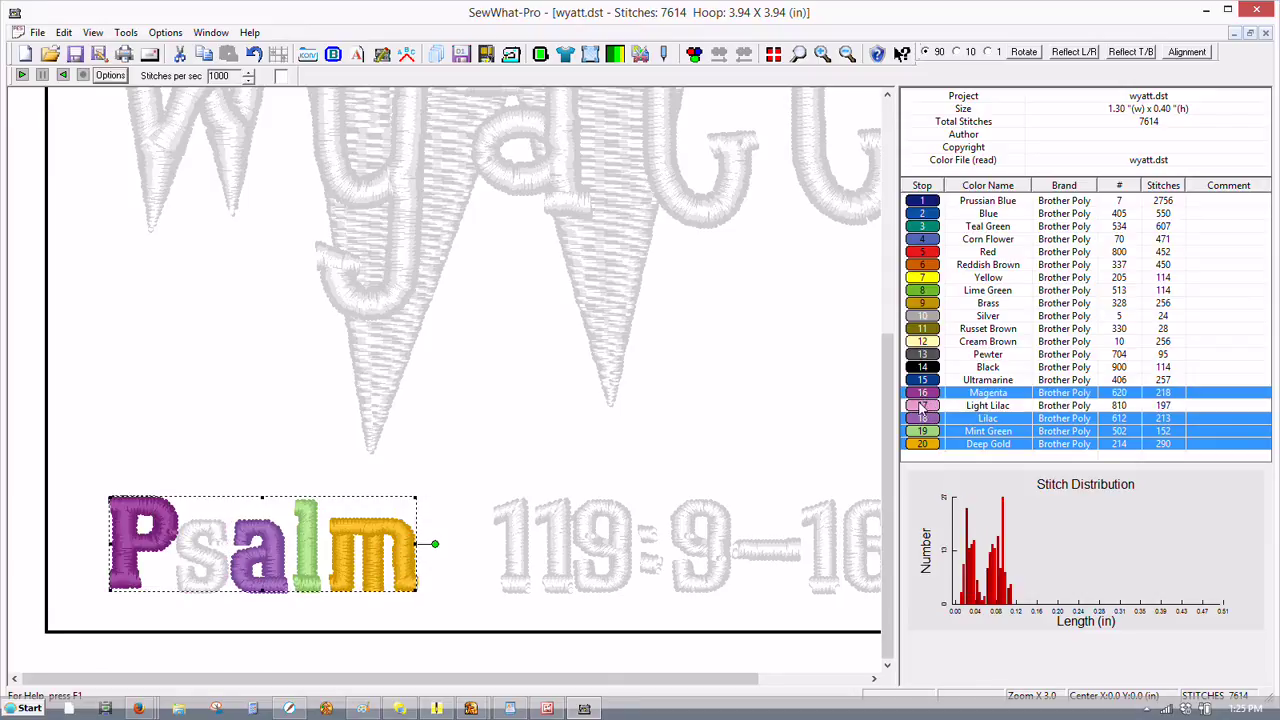
ctrl+click(923, 408)
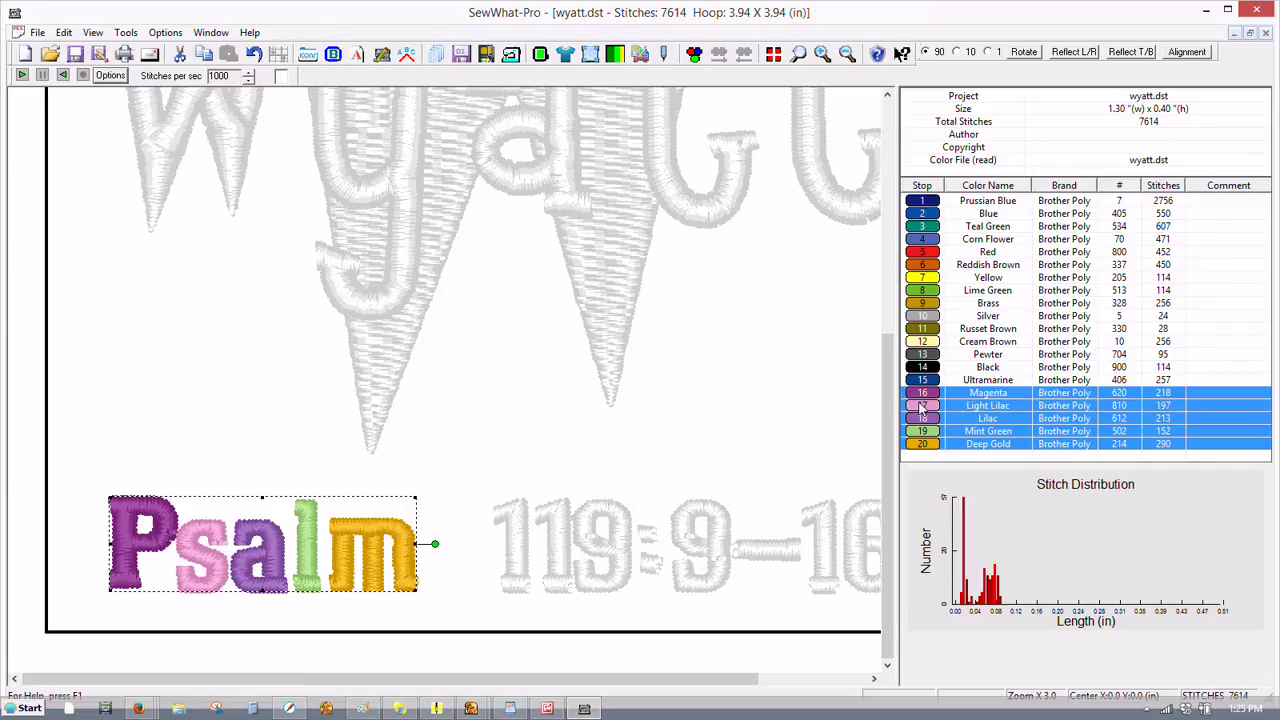
click(271, 508)
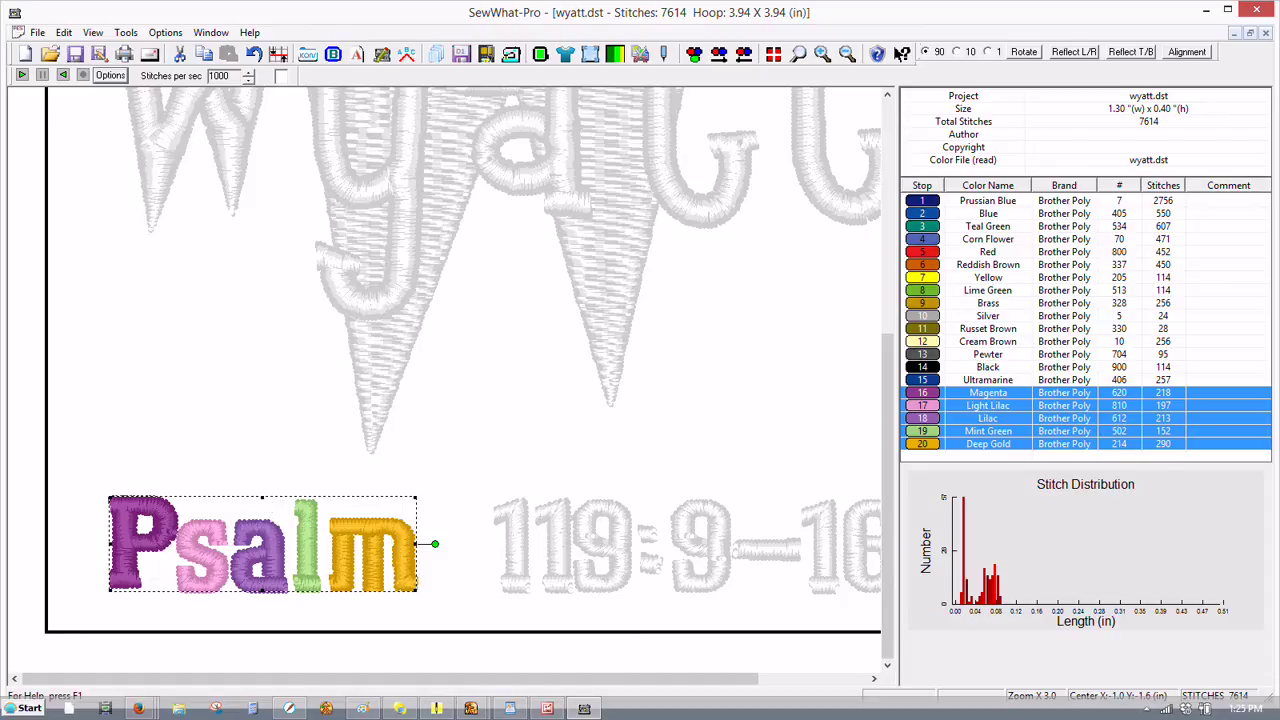
- Nudge Psalm with the arrow keys to close the gap beside 119:9-16, then select the whole design
key(Right)
key(Right)
key(Right)
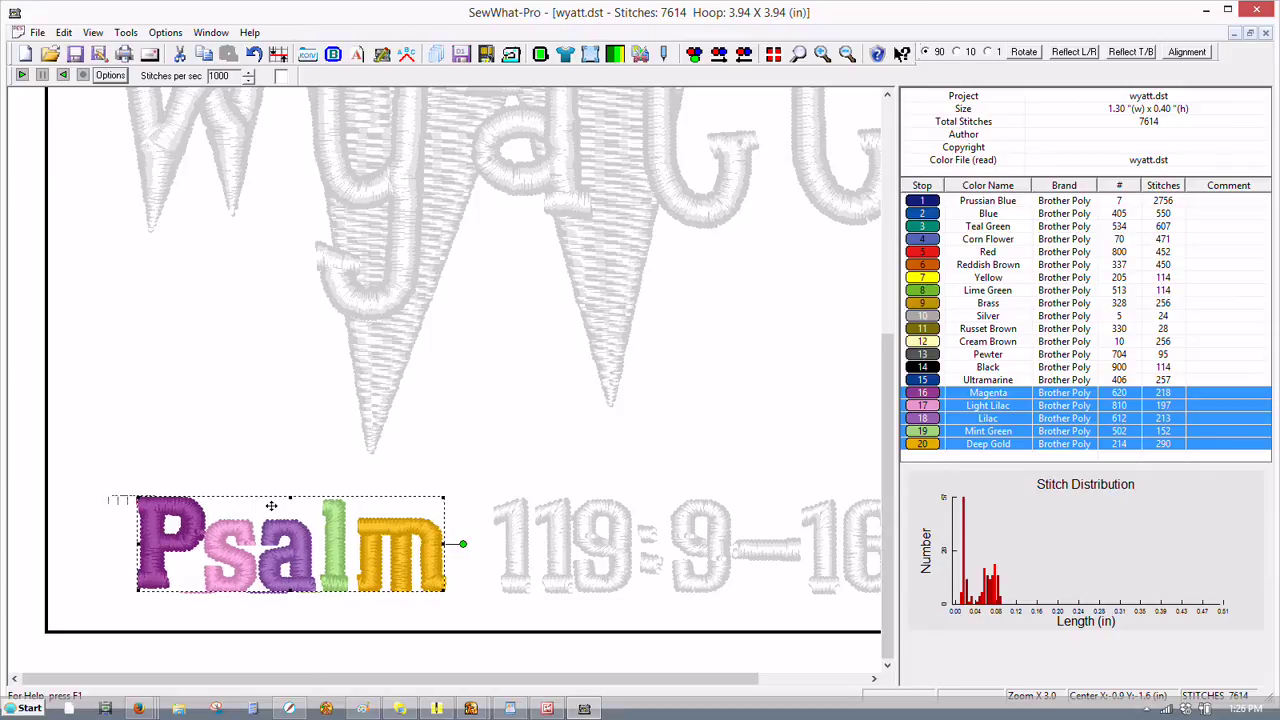
key(Right)
key(Right)
key(Right)
key(Right)
key(Right)
key(Right)
key(Right)
key(Right)
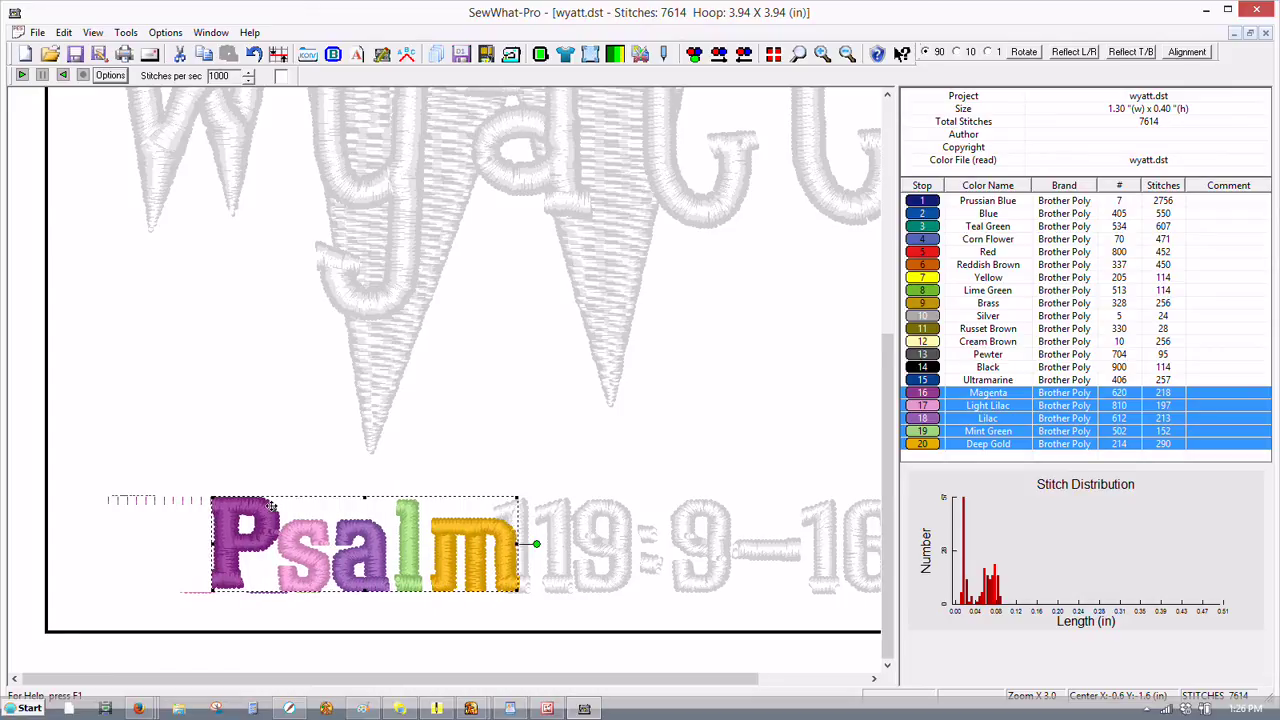
key(Left)
key(Left)
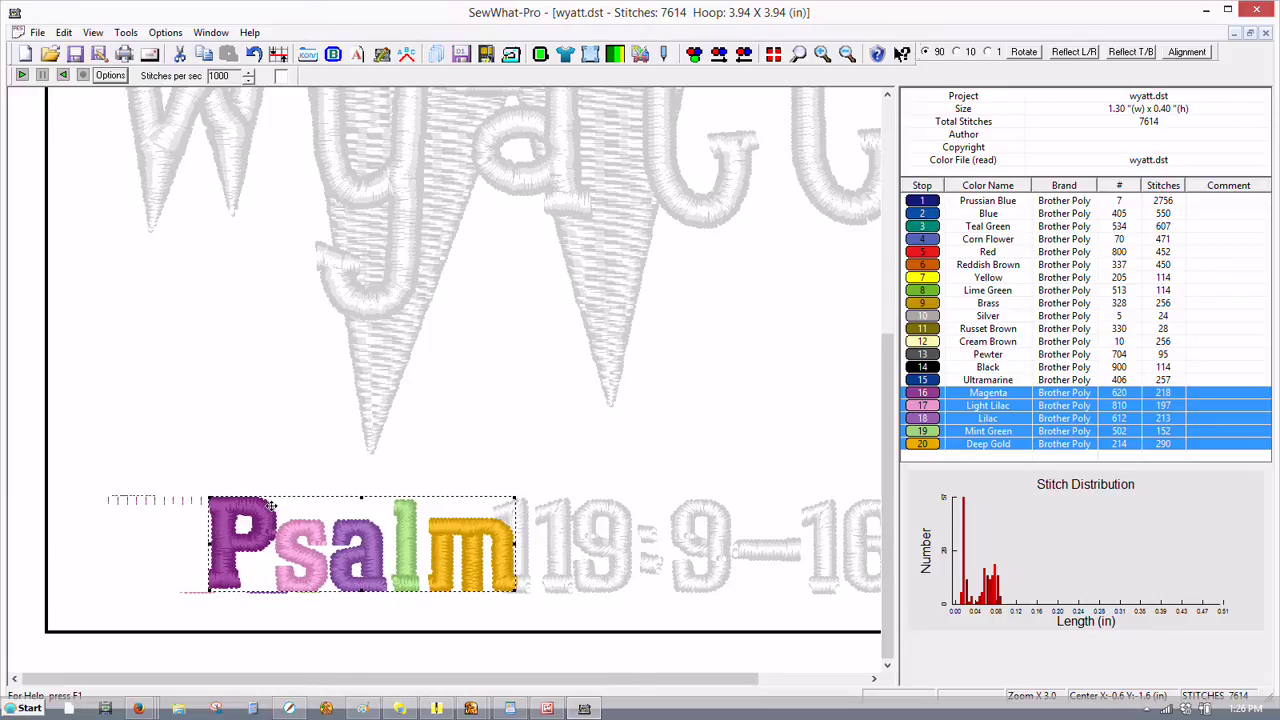
key(Left)
key(Left)
key(Left)
key(Left)
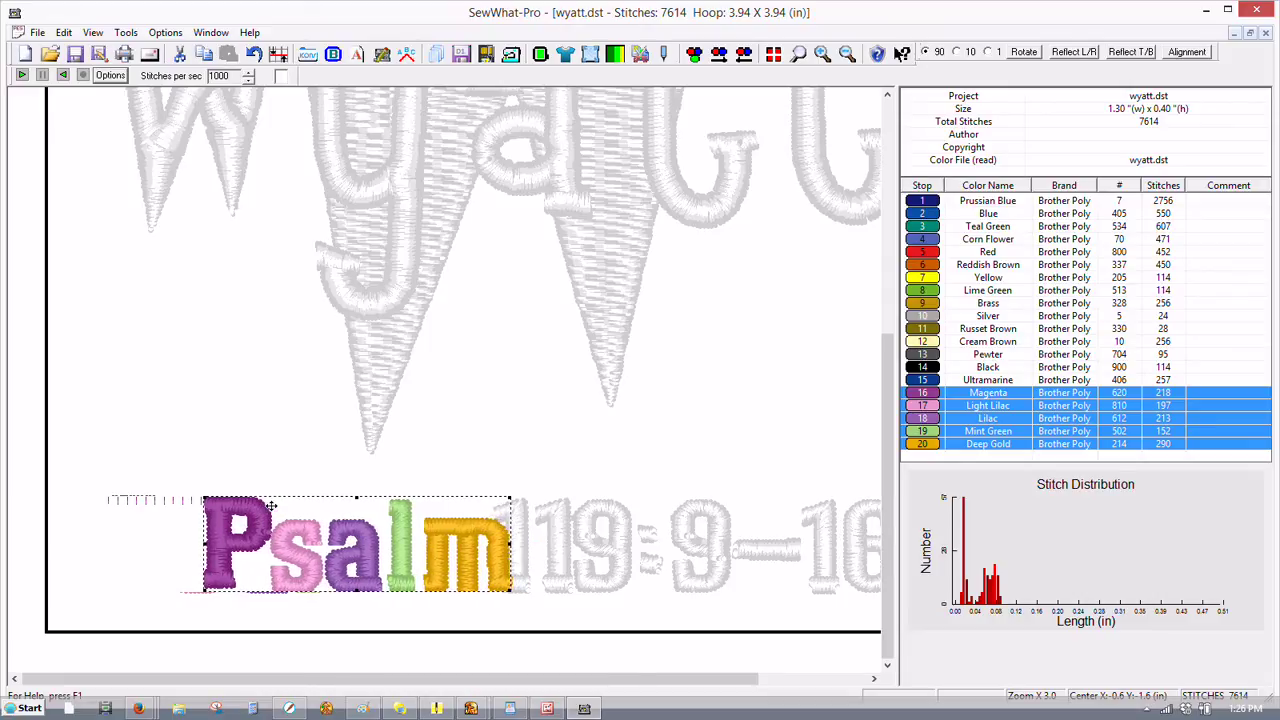
key(Left)
key(Left)
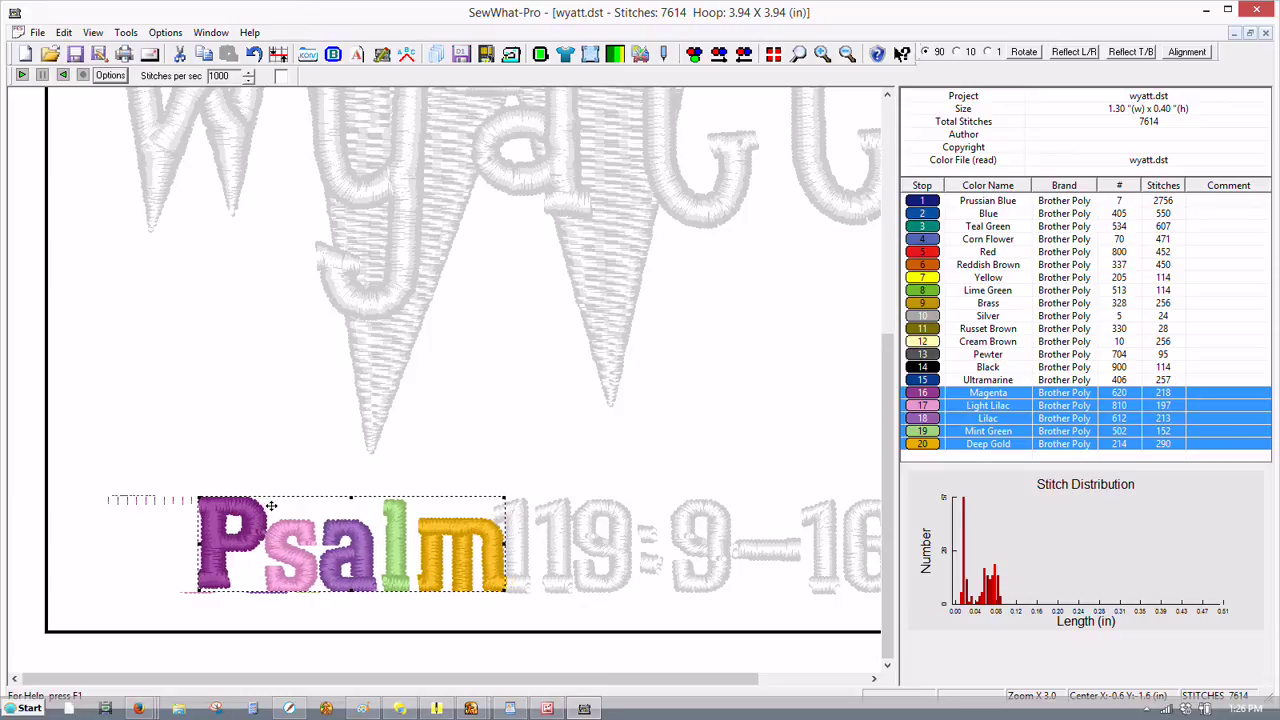
key(Left)
key(Left)
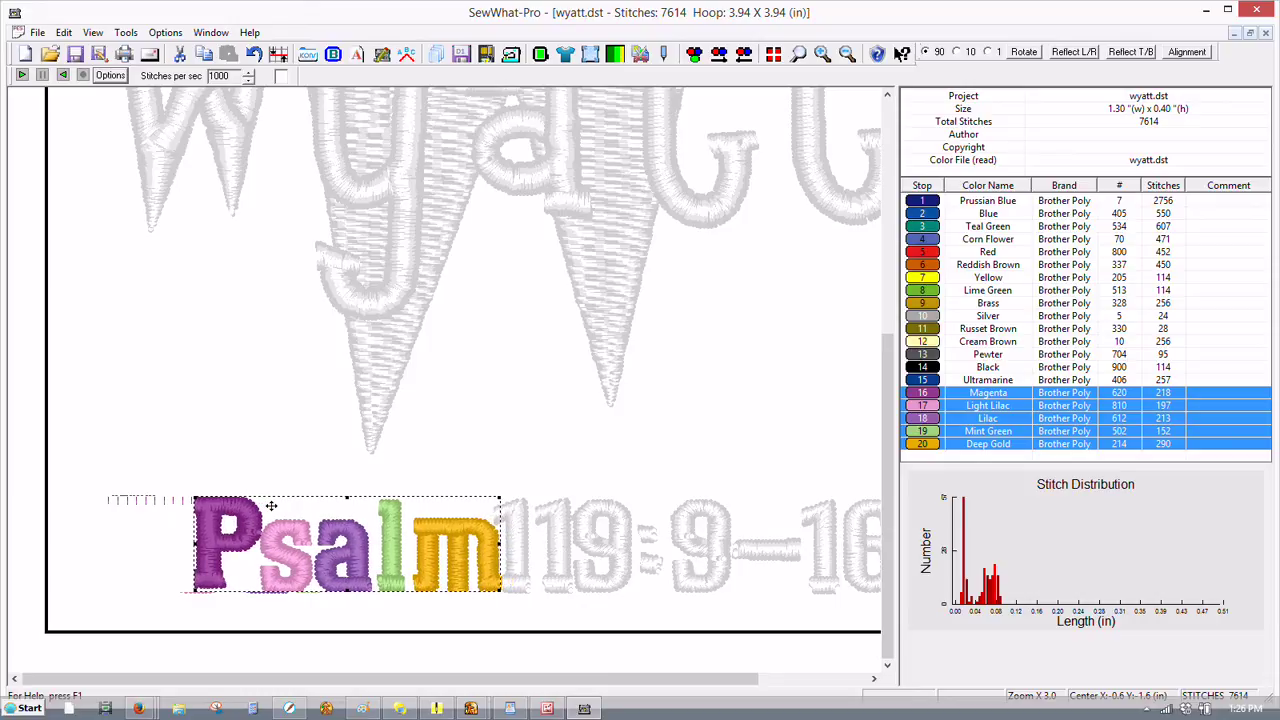
key(Left)
key(Left)
key(Left)
key(Left)
key(Left)
key(Left)
key(Left)
key(Left)
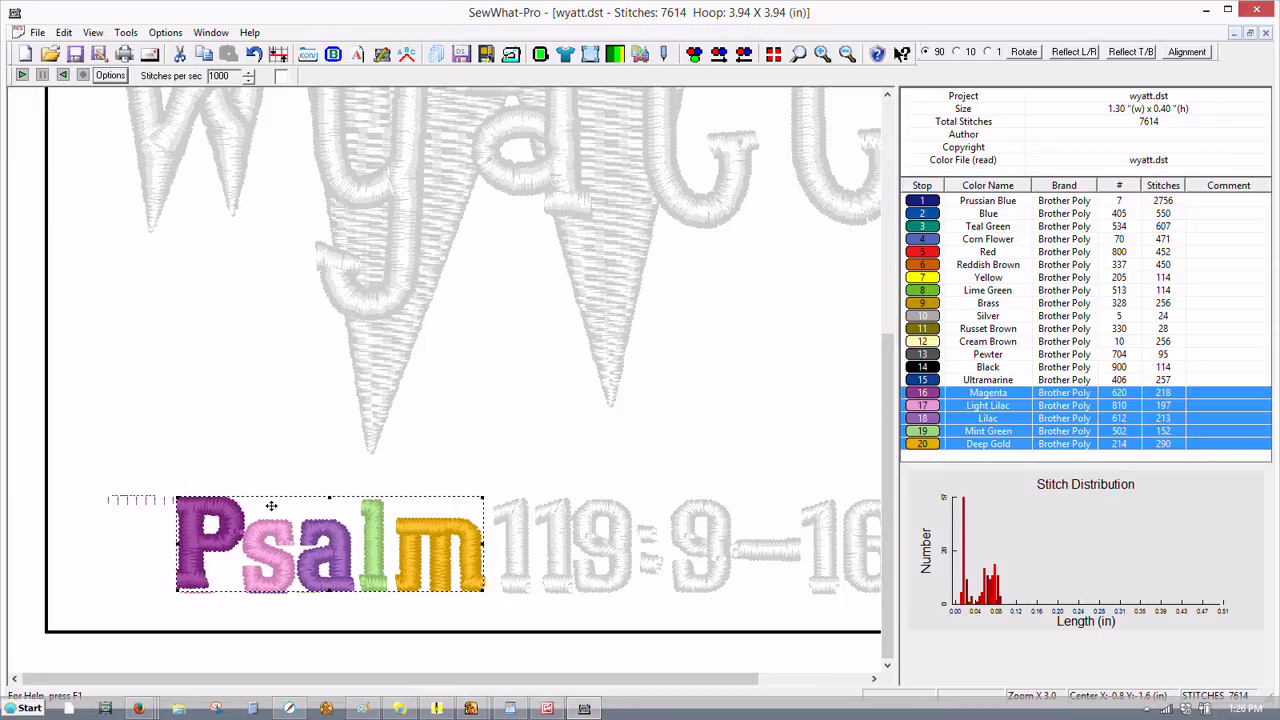
key(Left)
key(Left)
key(Left)
key(Left)
key(Left)
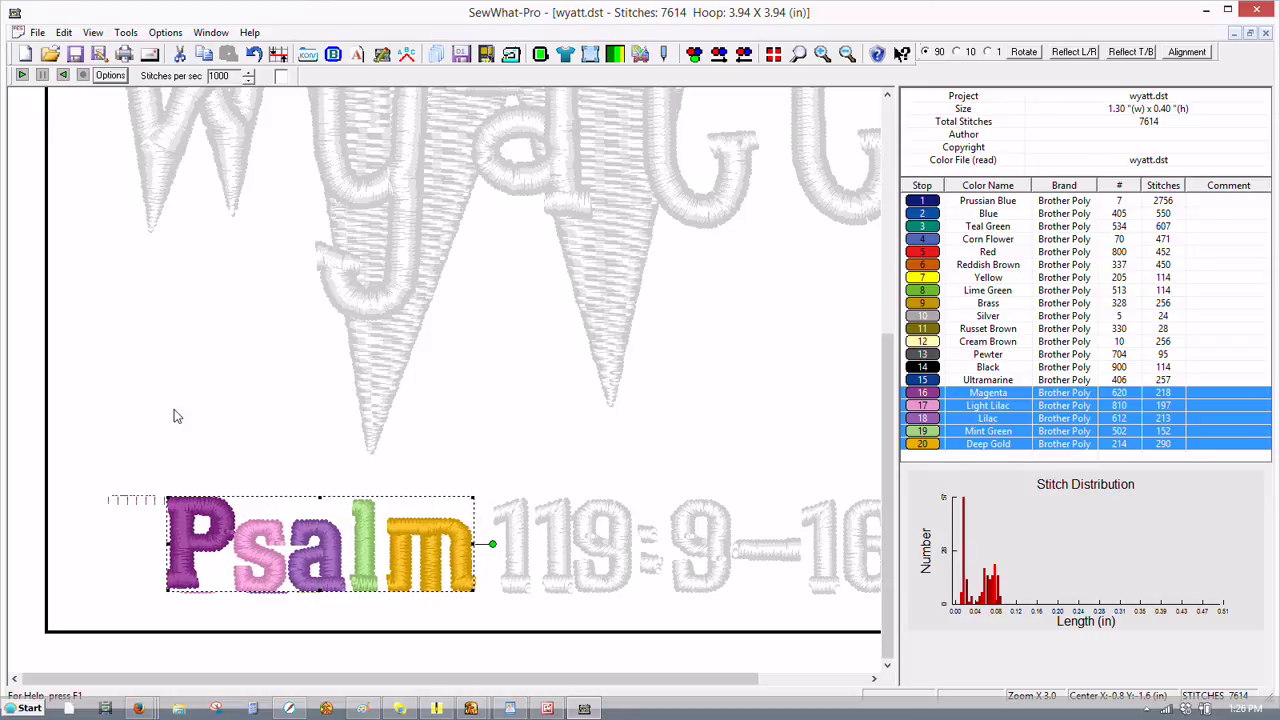
key(ctrl+a)
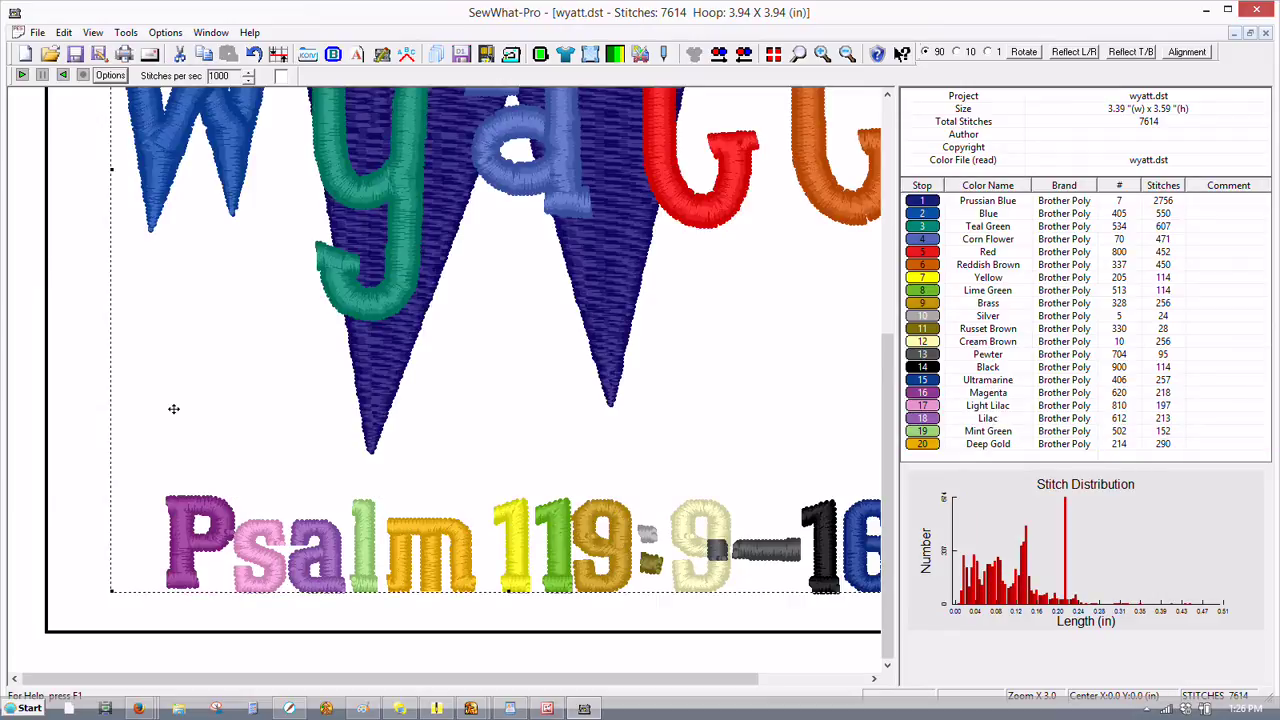
- Isolate the Pewter stitches beside the 9 via the Silver and Pewter stops, and open Split Pattern
click(923, 316)
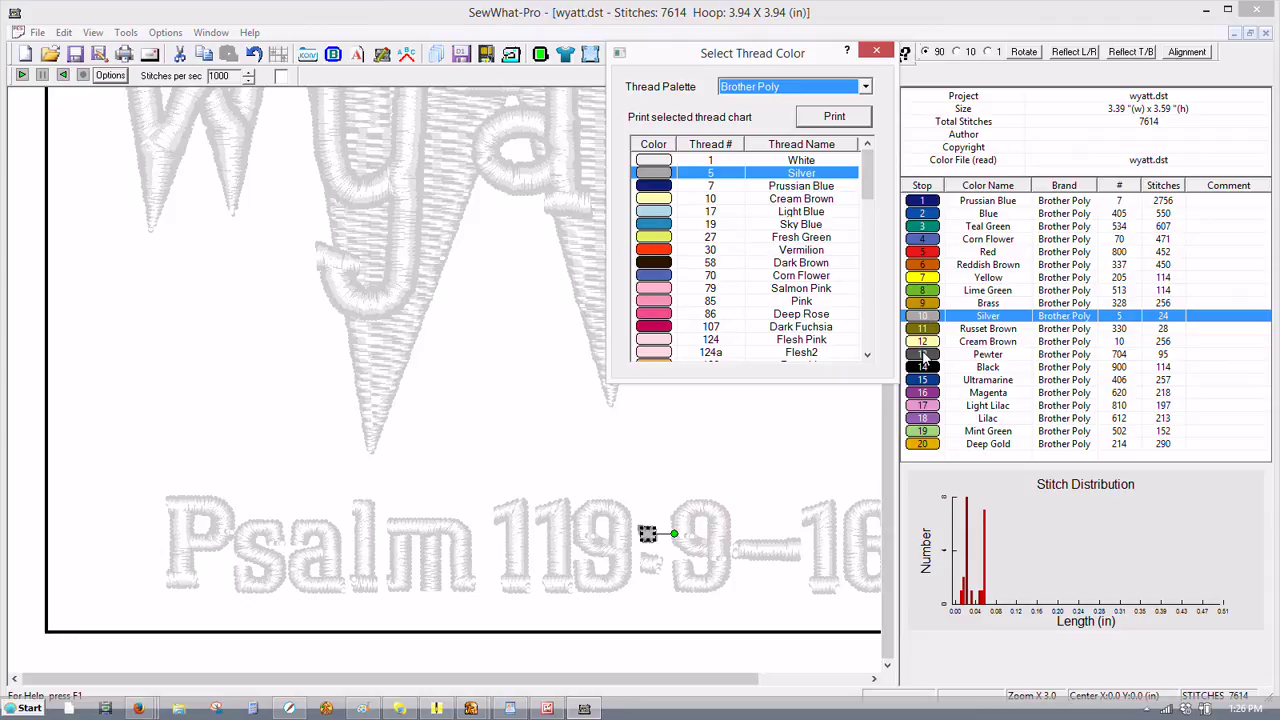
click(923, 355)
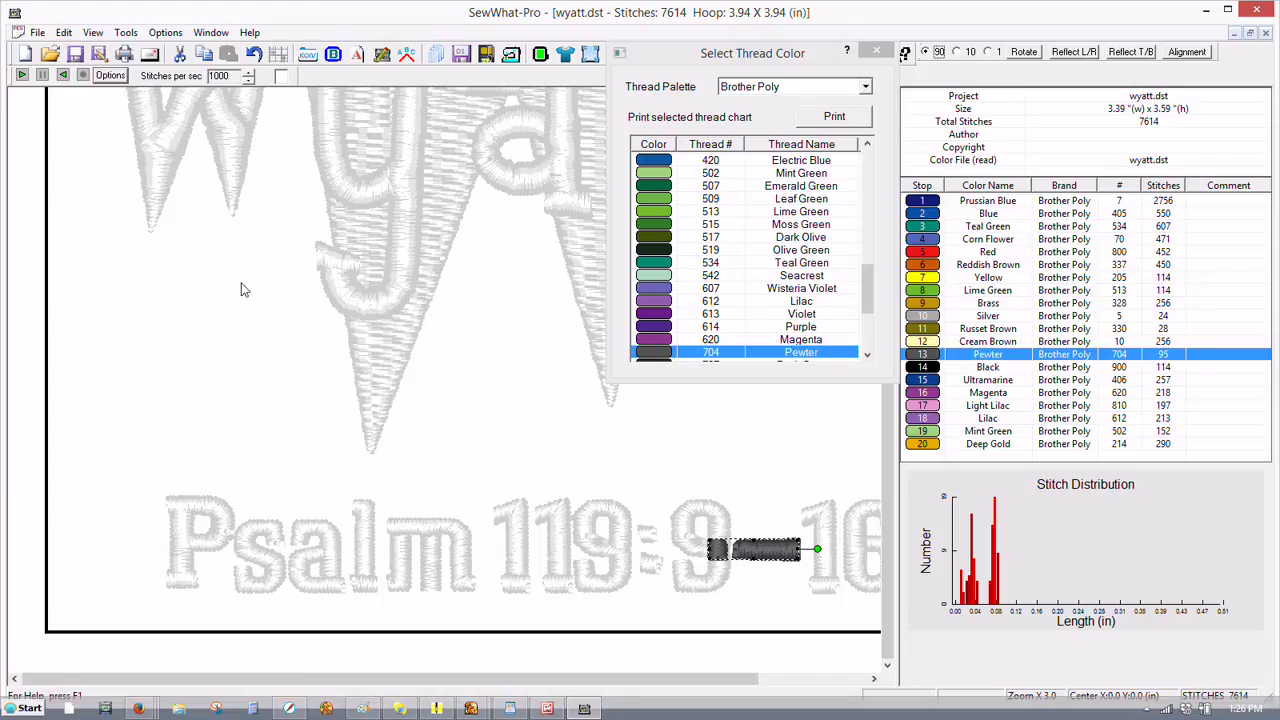
click(64, 33)
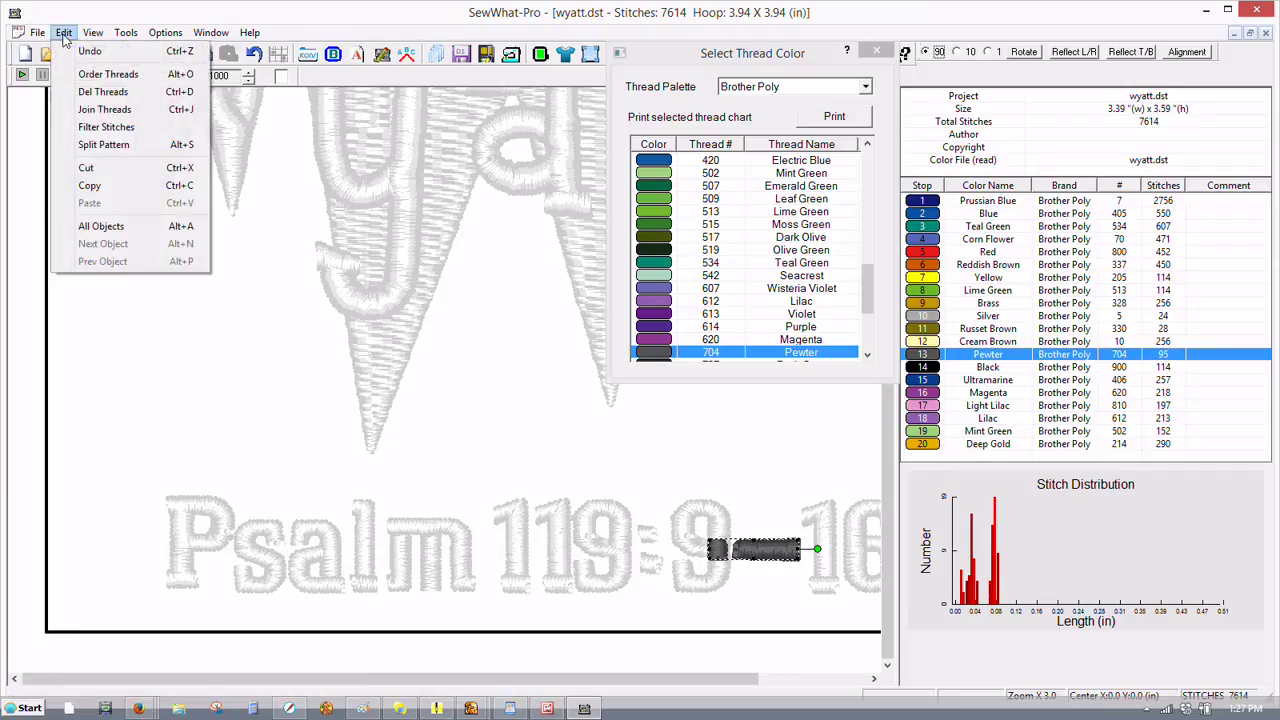
click(100, 148)
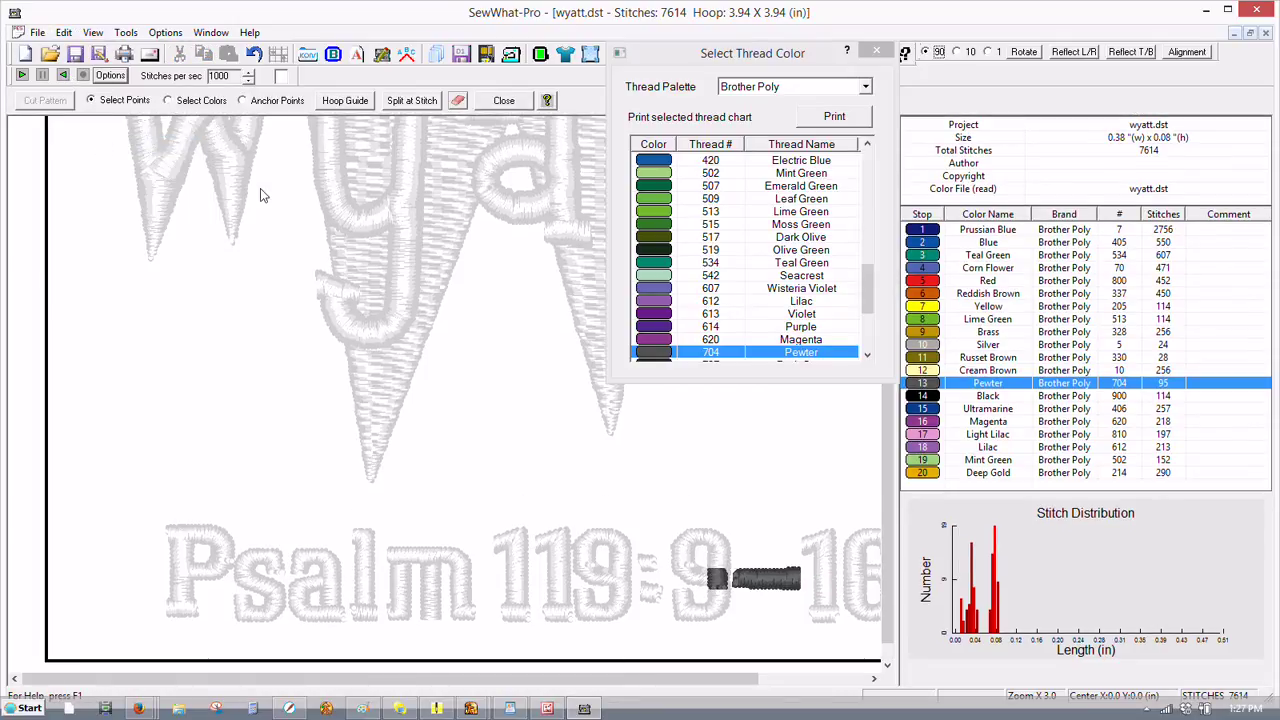
- Erase stray Pewter stitches beside the 9, cutting stop 13 from 95 to 71 stitches
click(457, 102)
drag(708, 573, 713, 585)
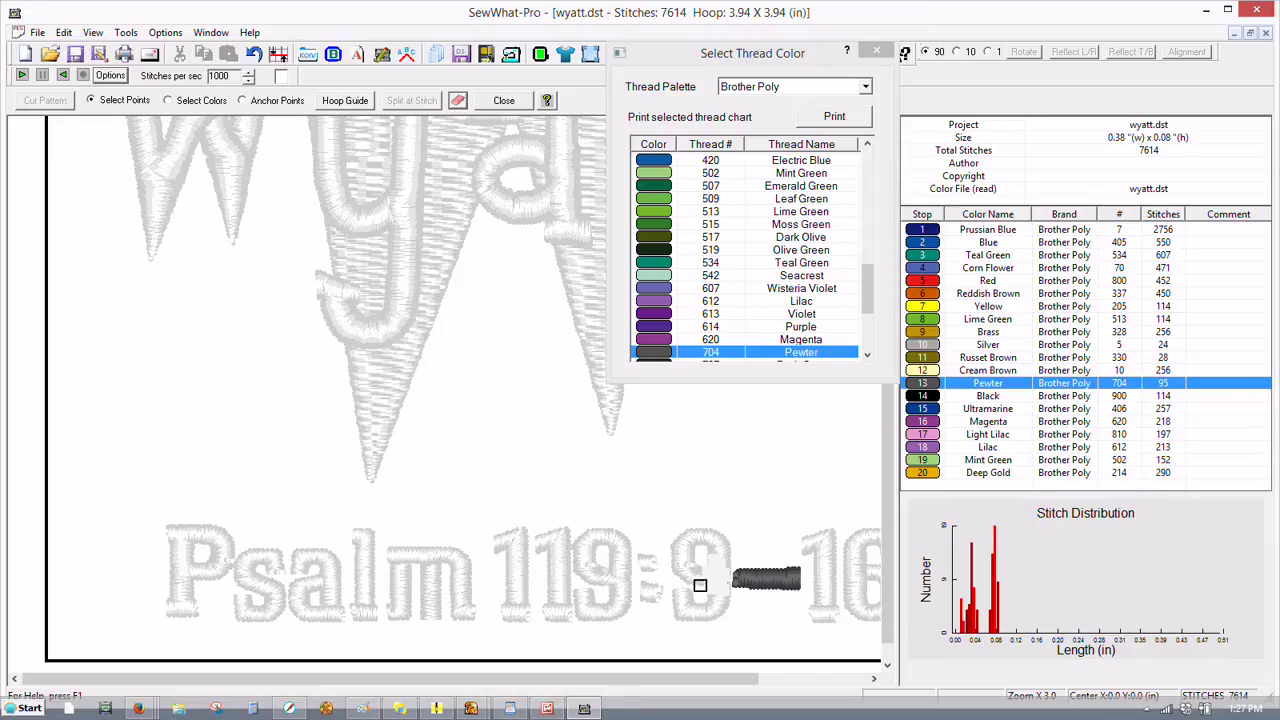
- Erase more Pewter stitches to leave stop 13 at 56, then close the Split Pattern toolbar
click(457, 103)
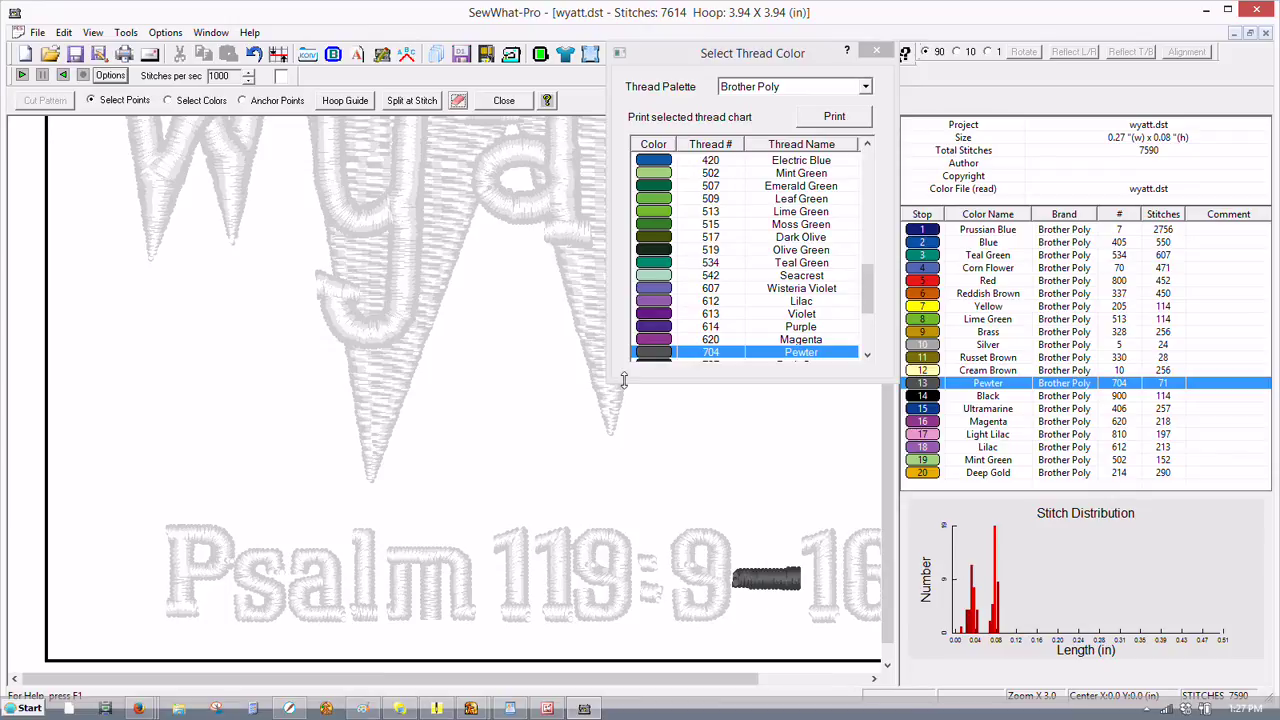
click(459, 104)
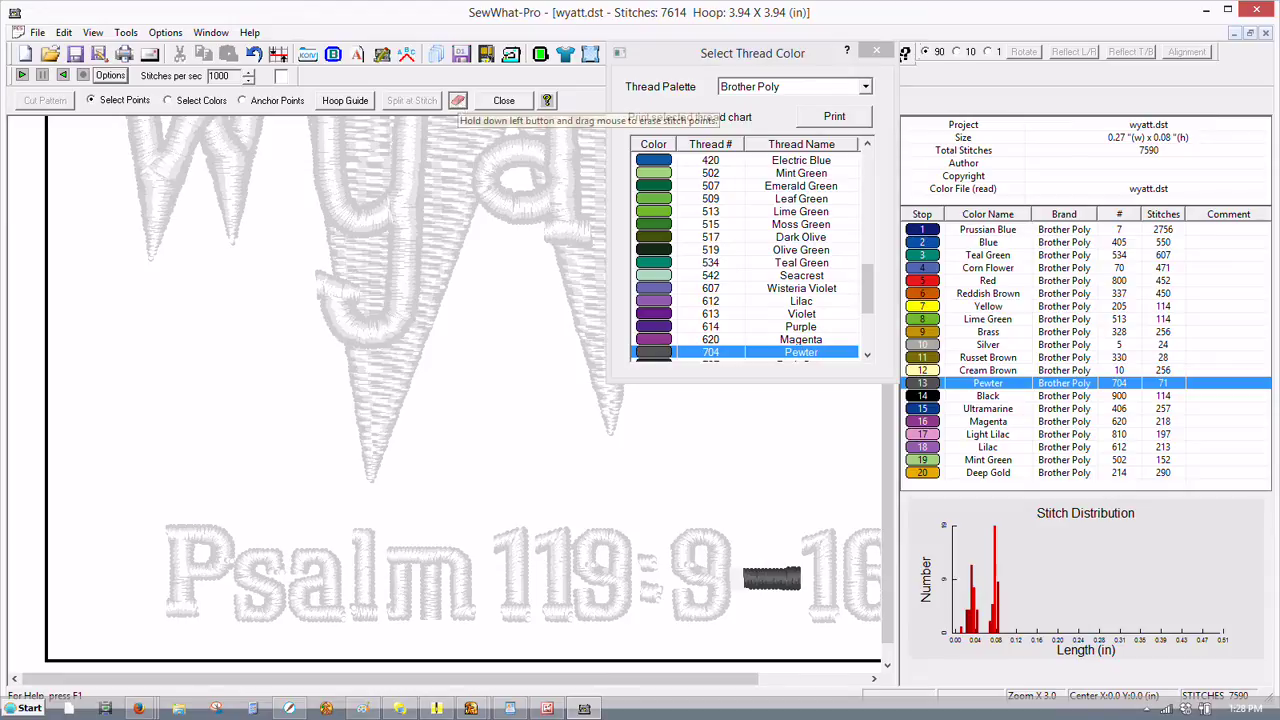
click(500, 101)
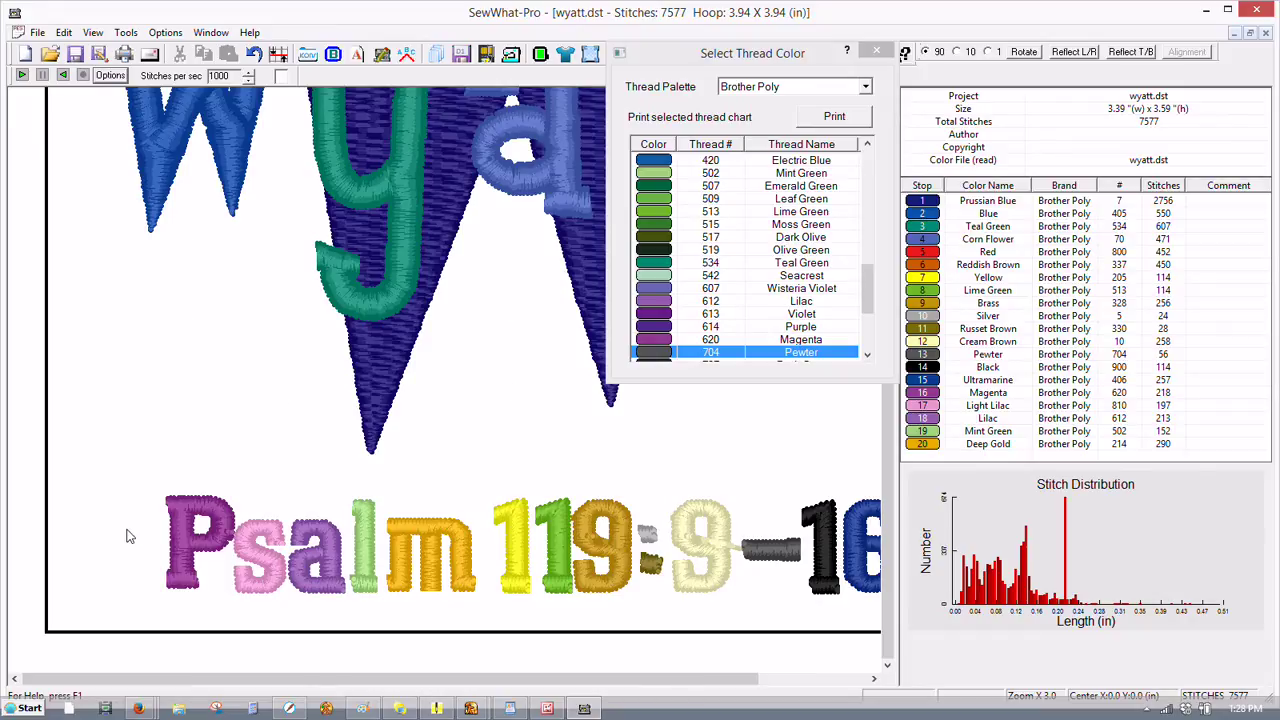
- Close the thread colour chooser and zoom out twice so 'Psalm 119:9-16' shows beneath 'wyatt'
click(879, 50)
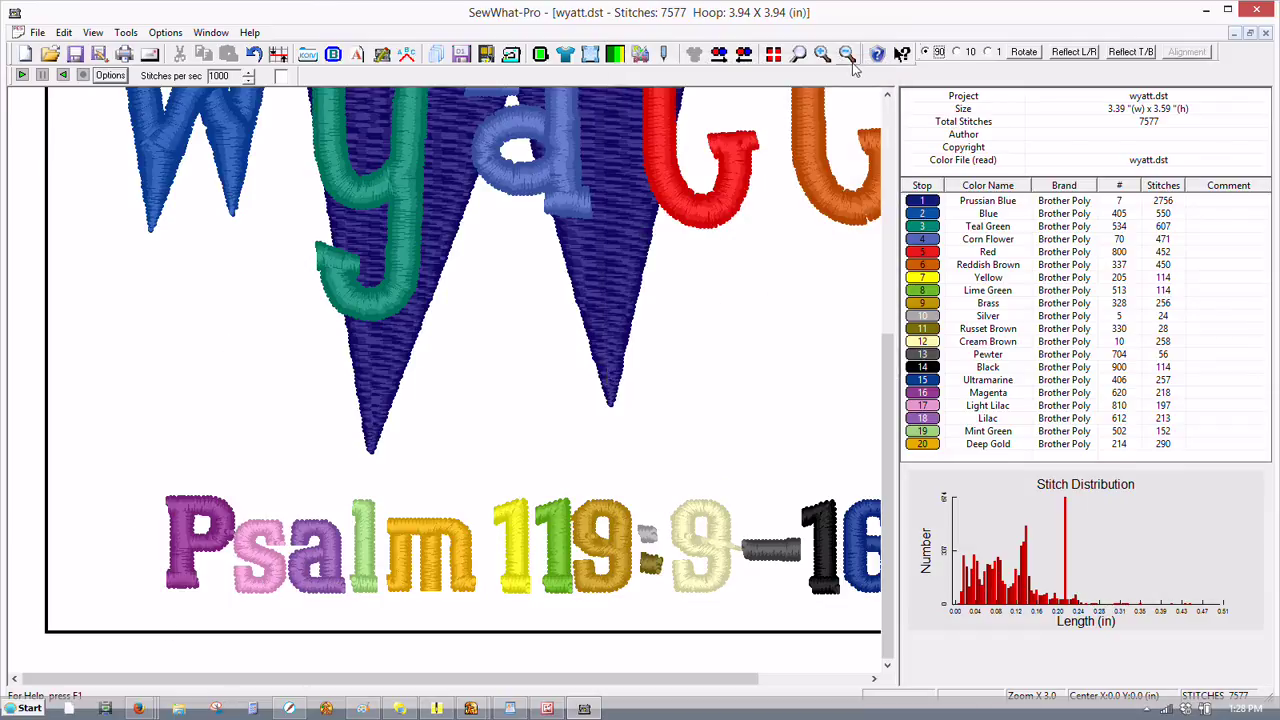
click(847, 53)
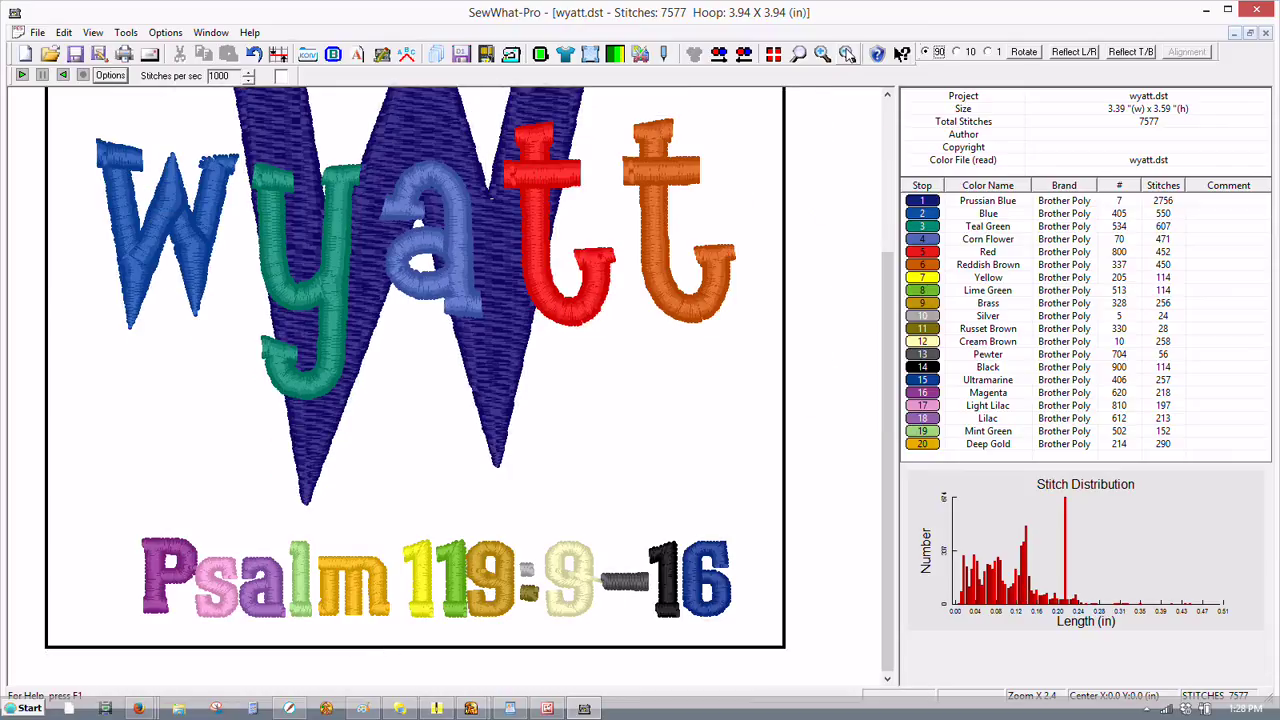
click(847, 53)
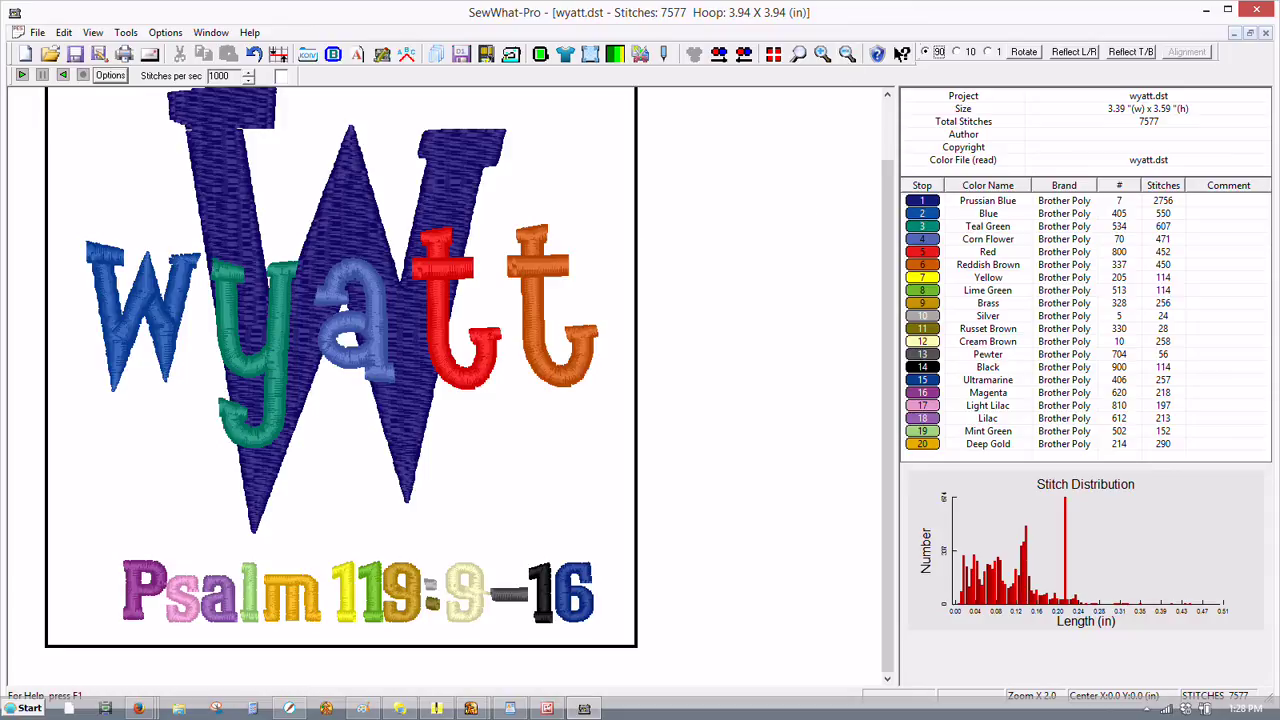
click(120, 622)
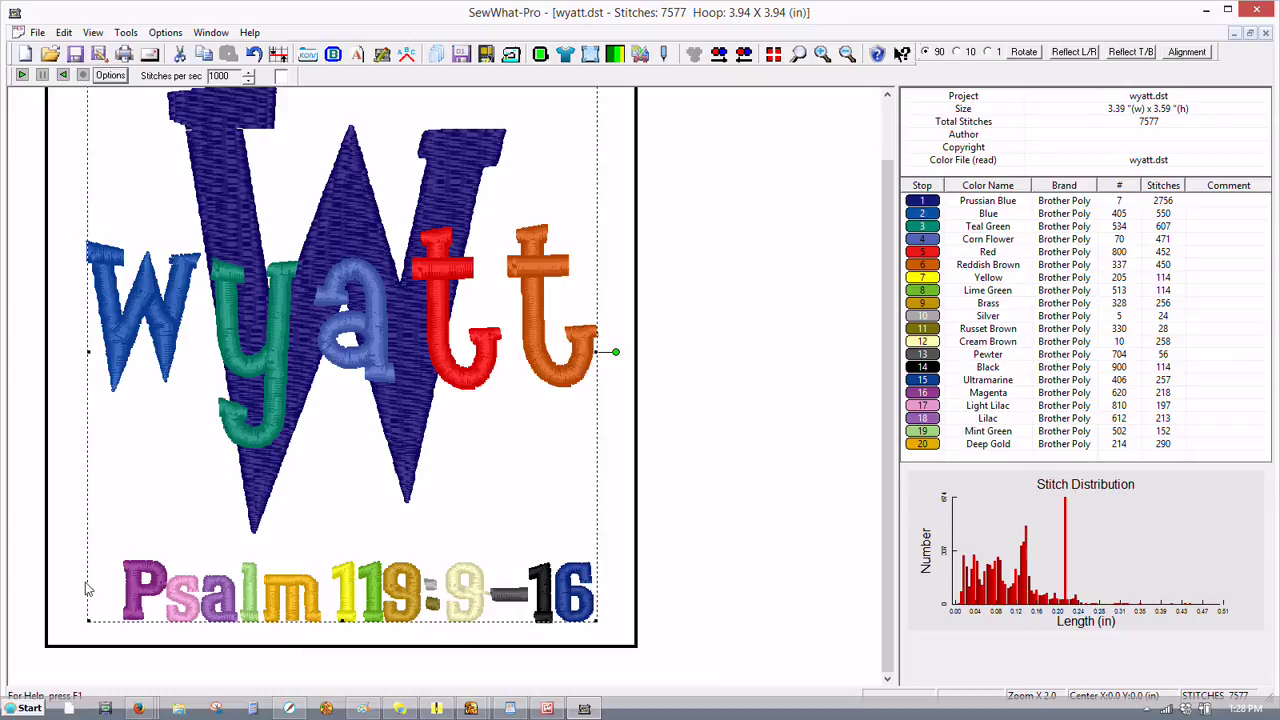
click(865, 498)
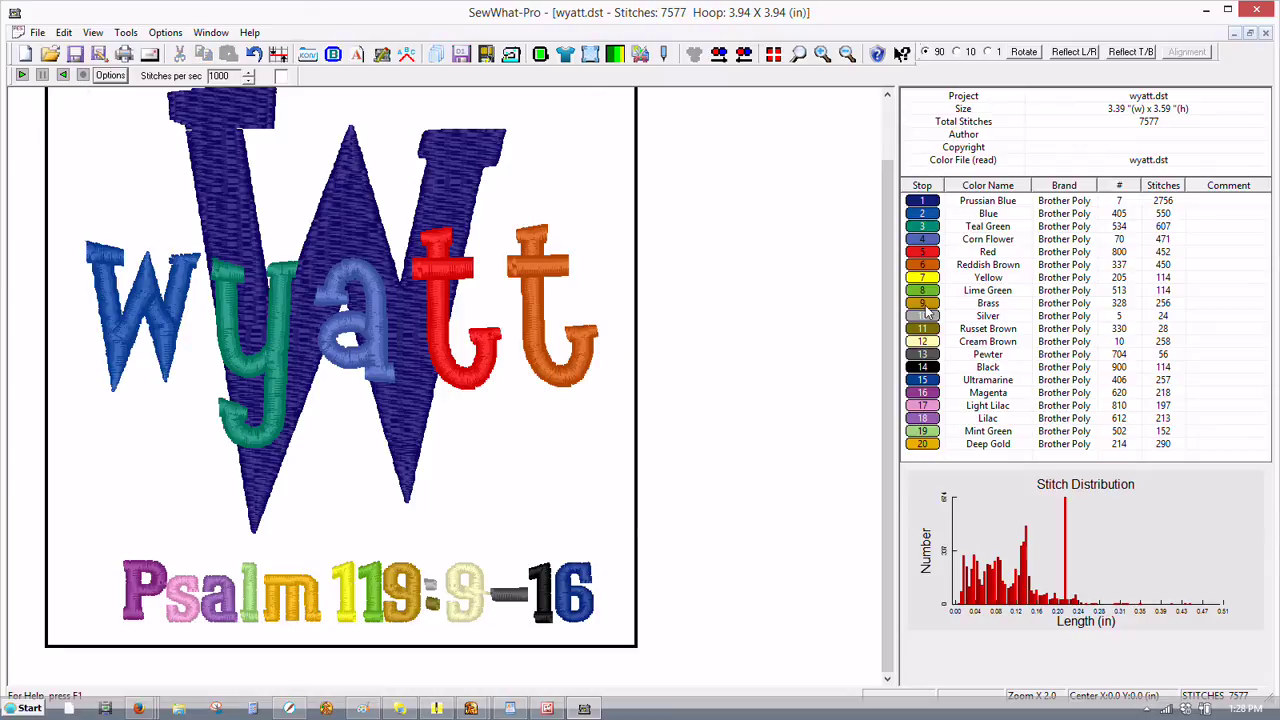
- Preview the Blue, Teal Green and Corn Flower stops, ending on Ultramarine stop 15's final 6
click(924, 214)
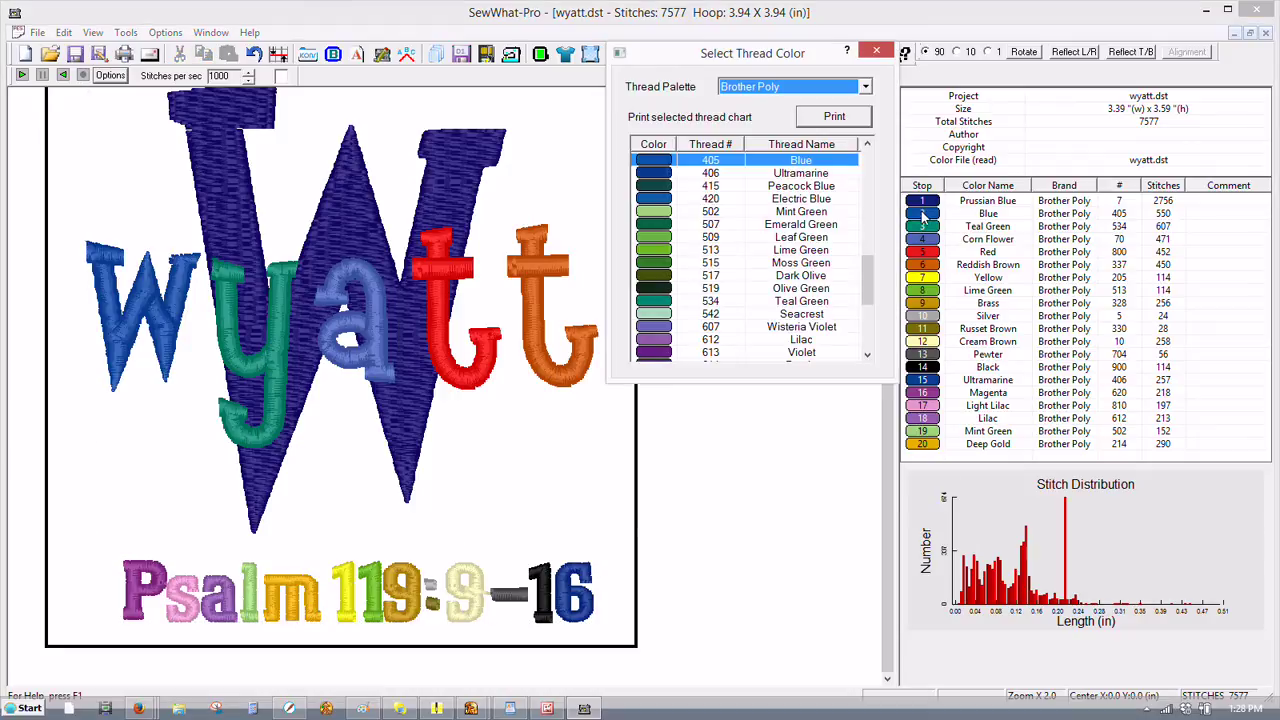
click(924, 226)
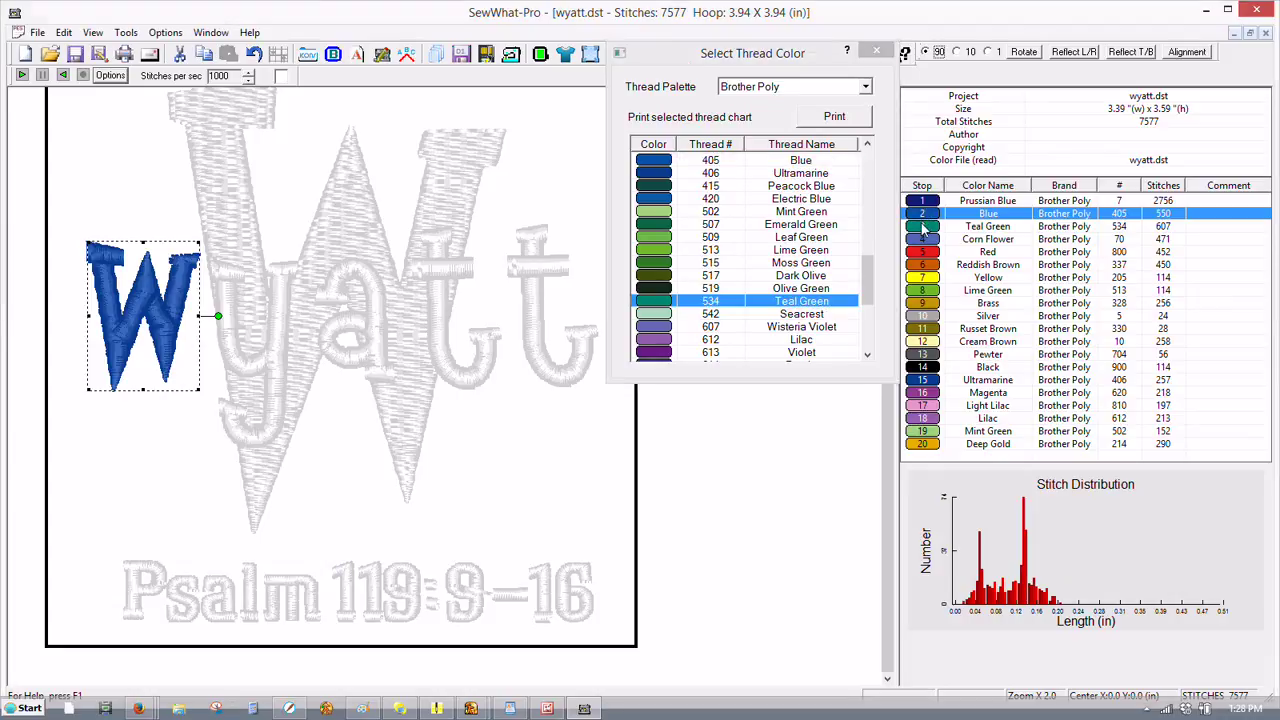
click(924, 240)
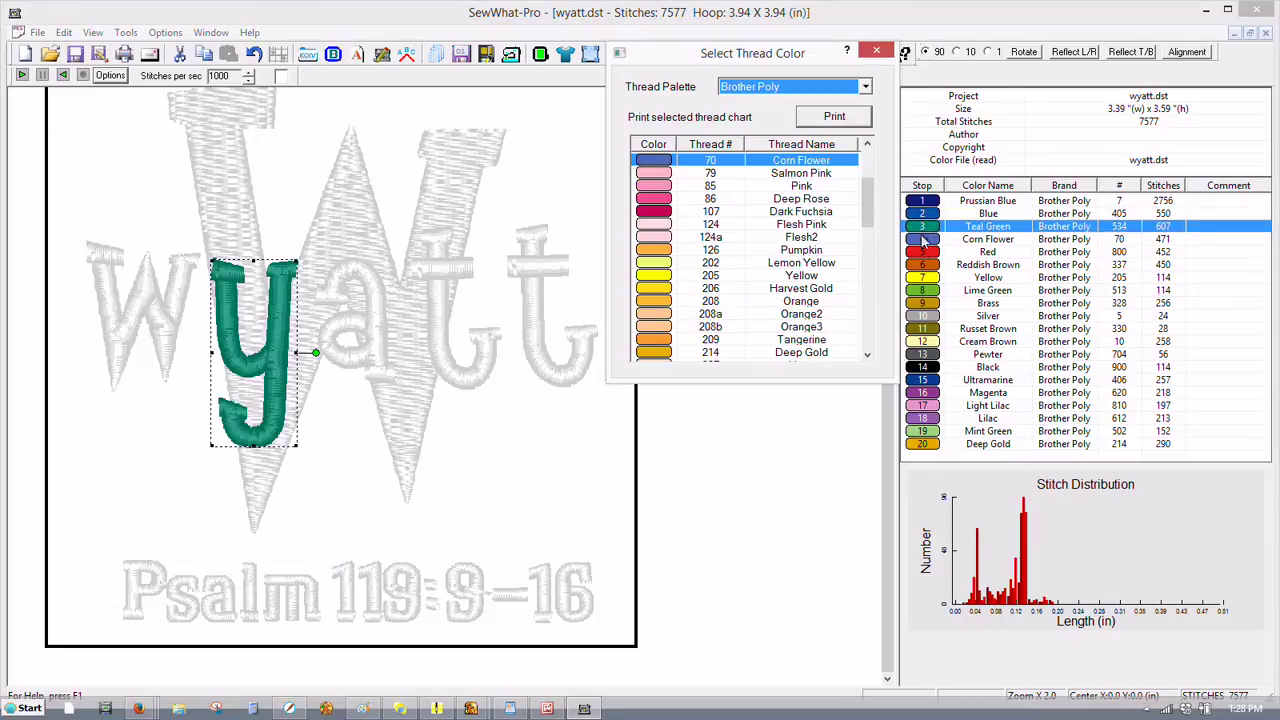
click(930, 381)
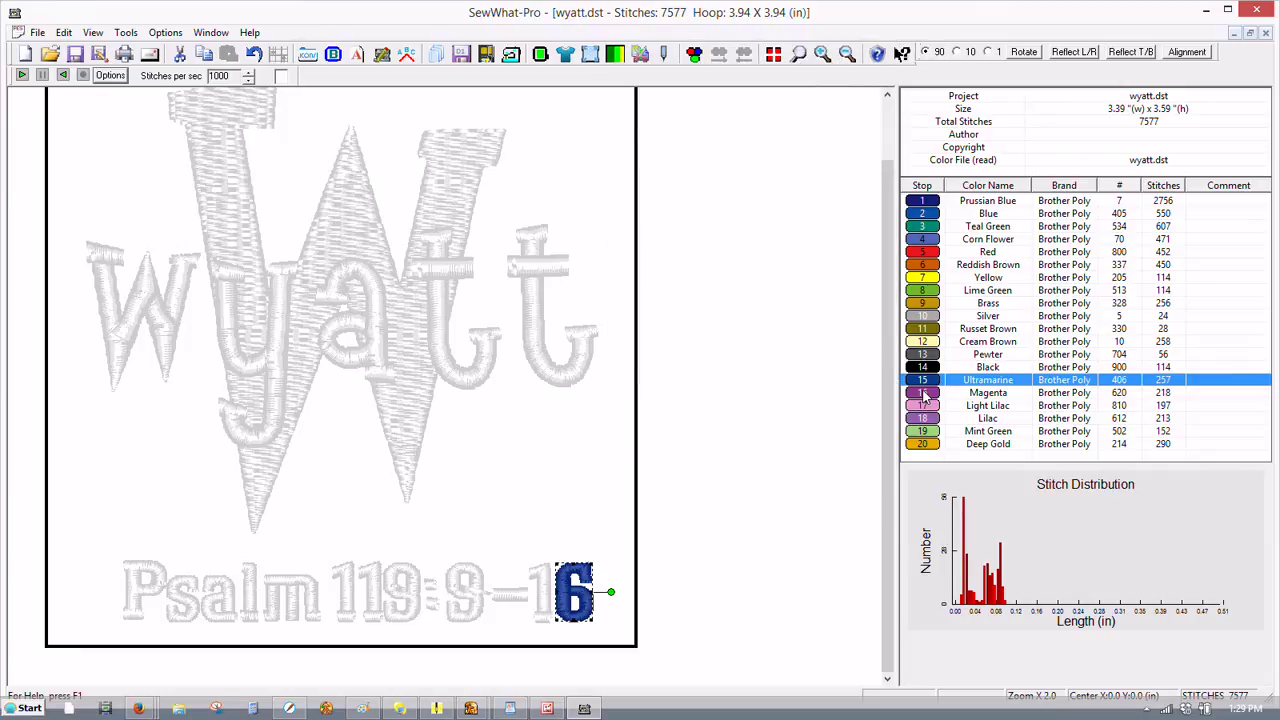
- Add the Magenta, Light Lilac, Lilac, Mint Green and Deep Gold stops to the selection
ctrl+click(925, 393)
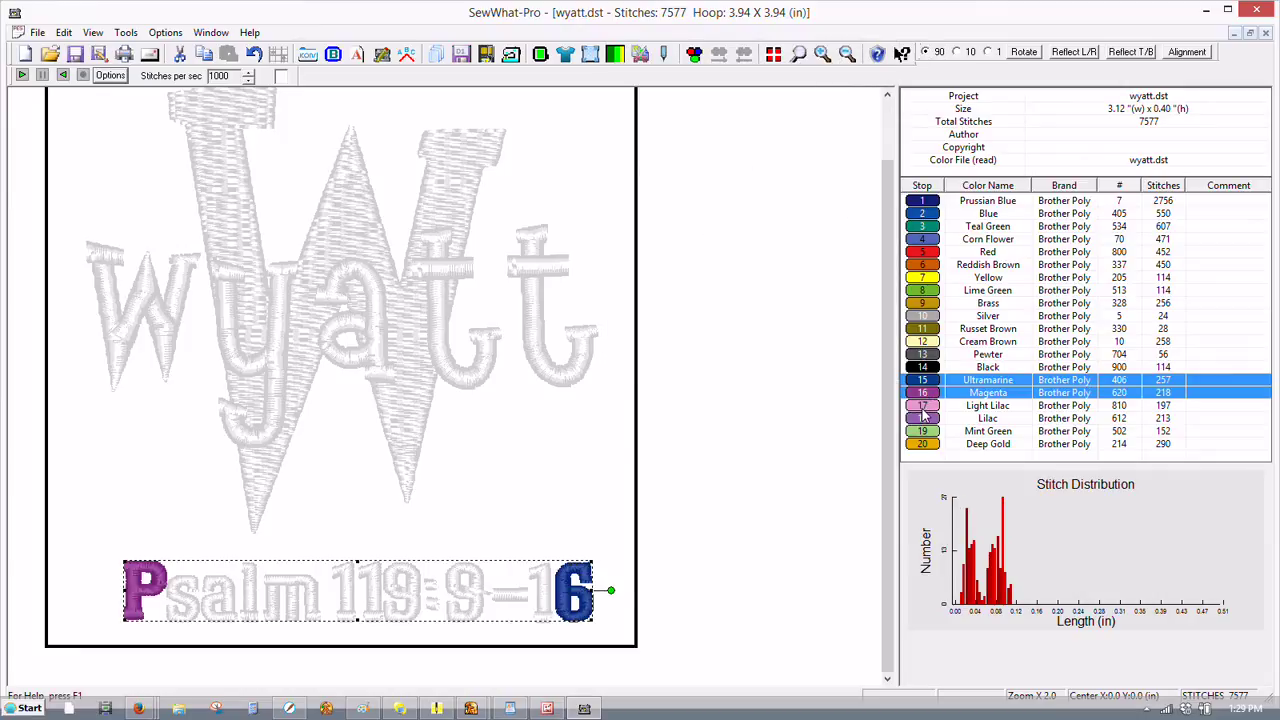
ctrl+click(923, 408)
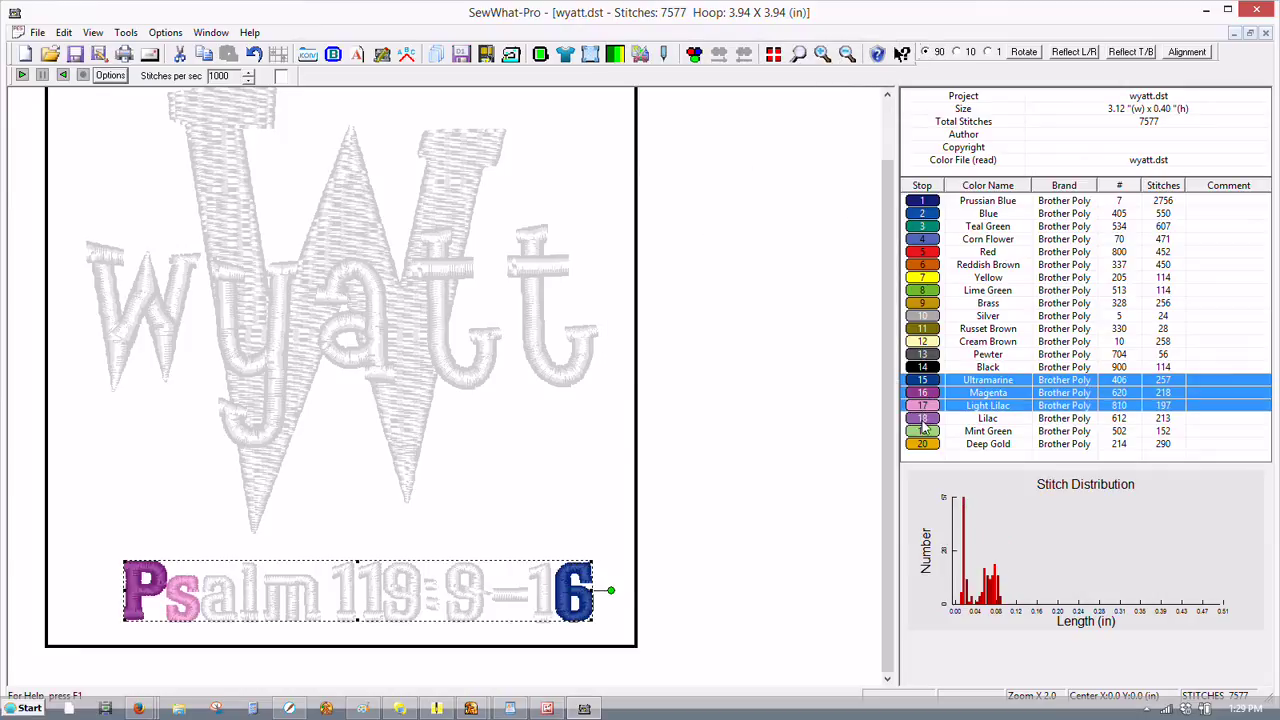
ctrl+click(924, 420)
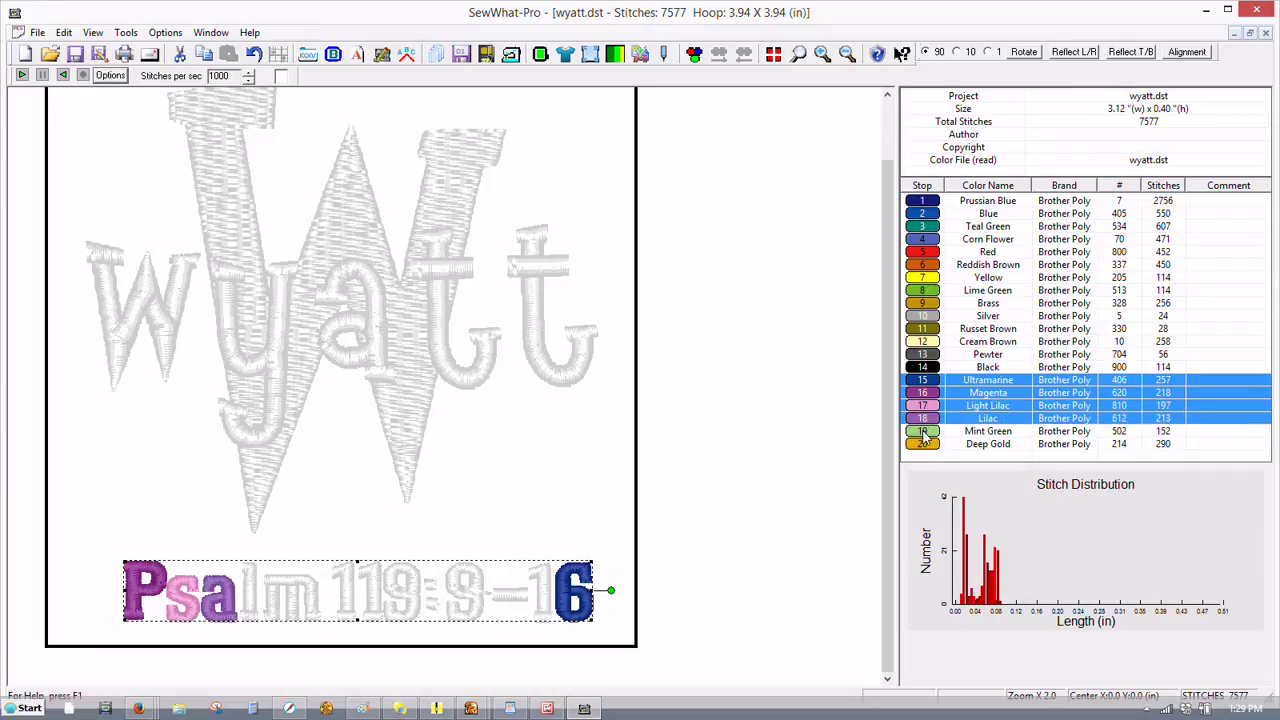
ctrl+click(924, 433)
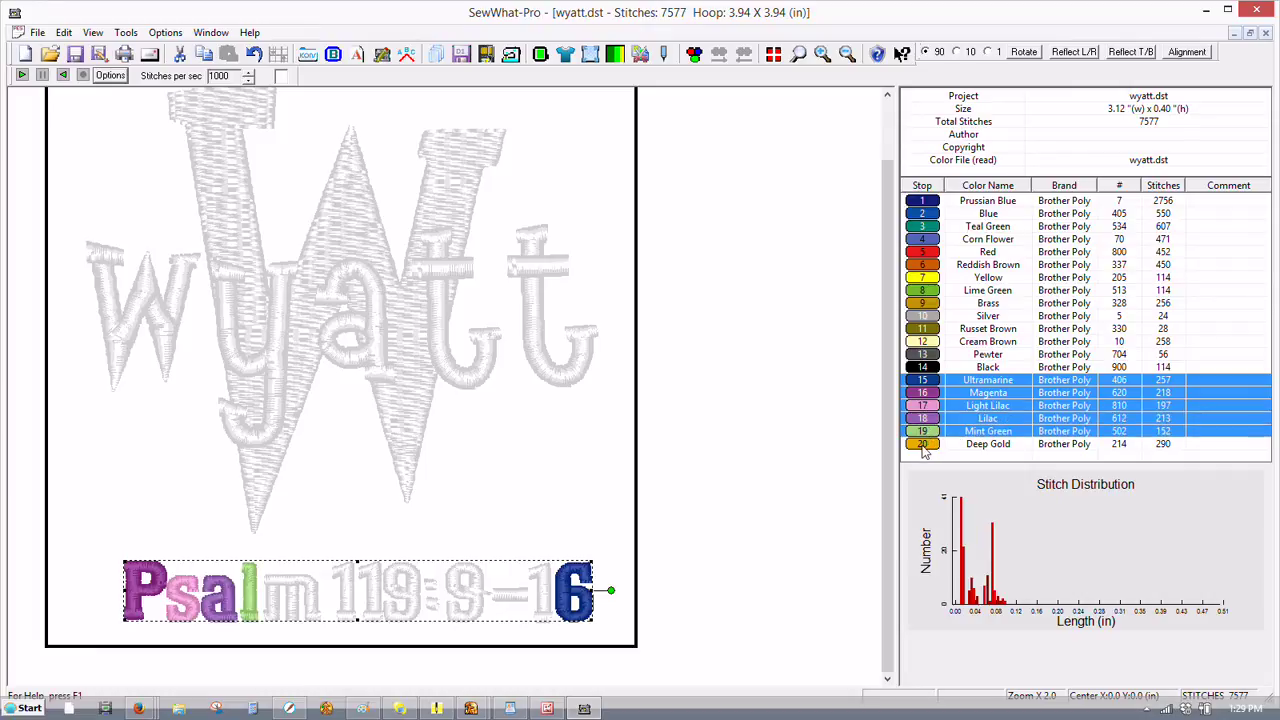
ctrl+click(924, 446)
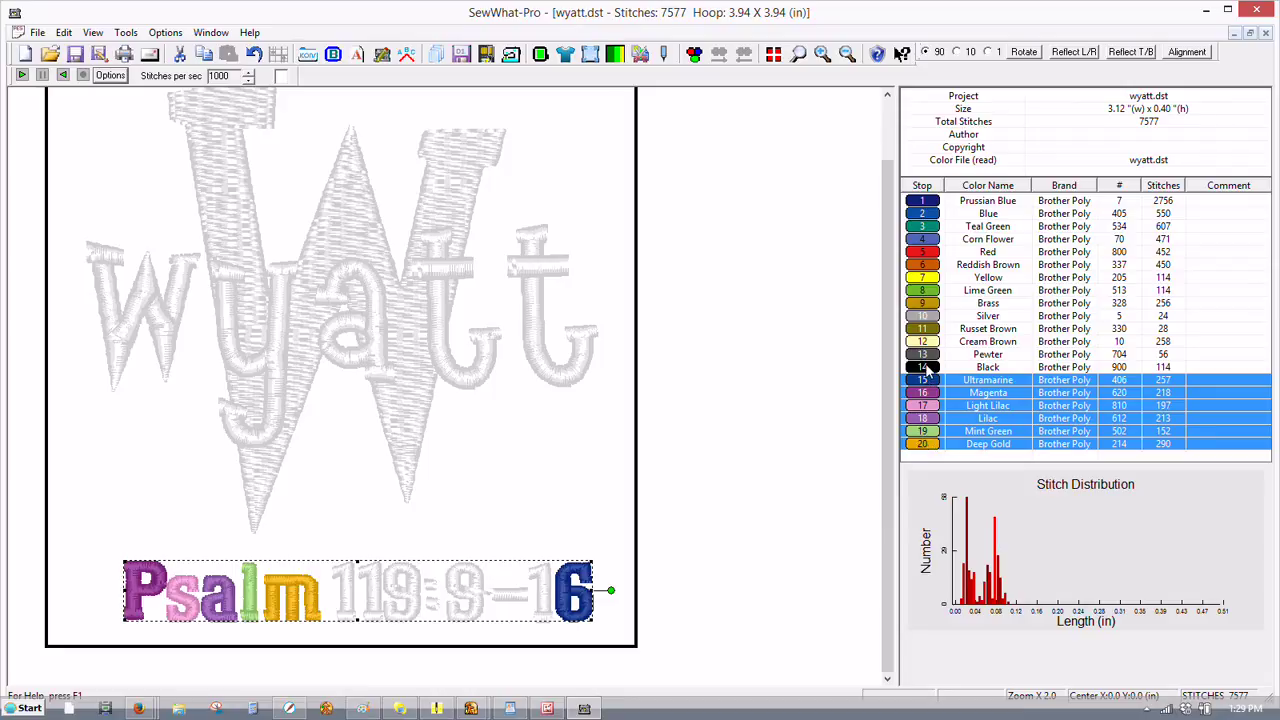
- Add the Black through Yellow verse stops, then show the whole design in colour again
ctrl+click(926, 368)
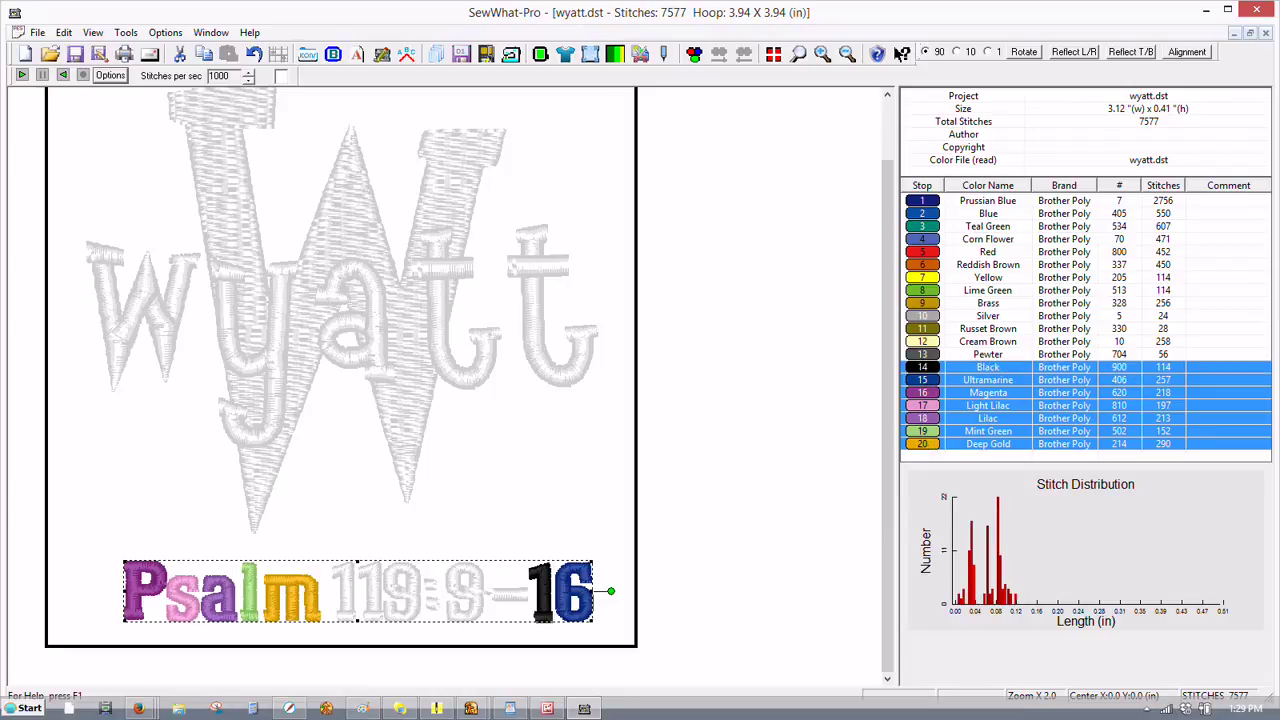
ctrl+click(920, 355)
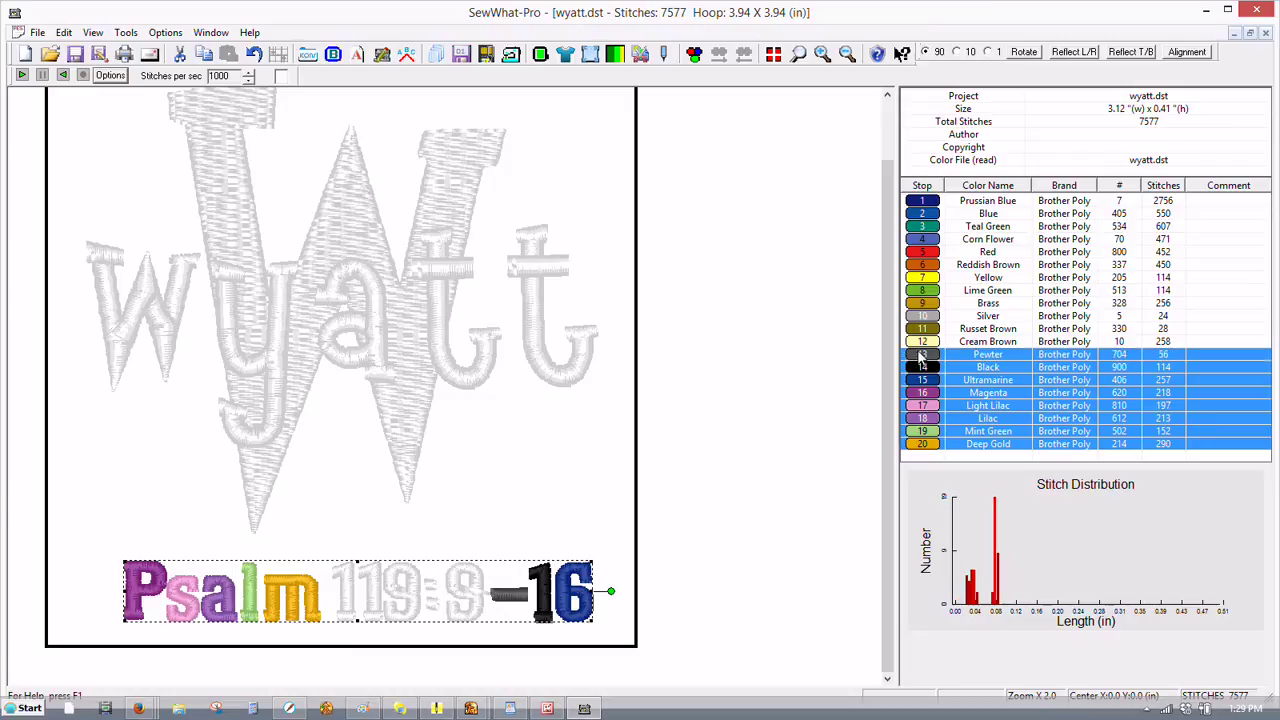
ctrl+click(921, 342)
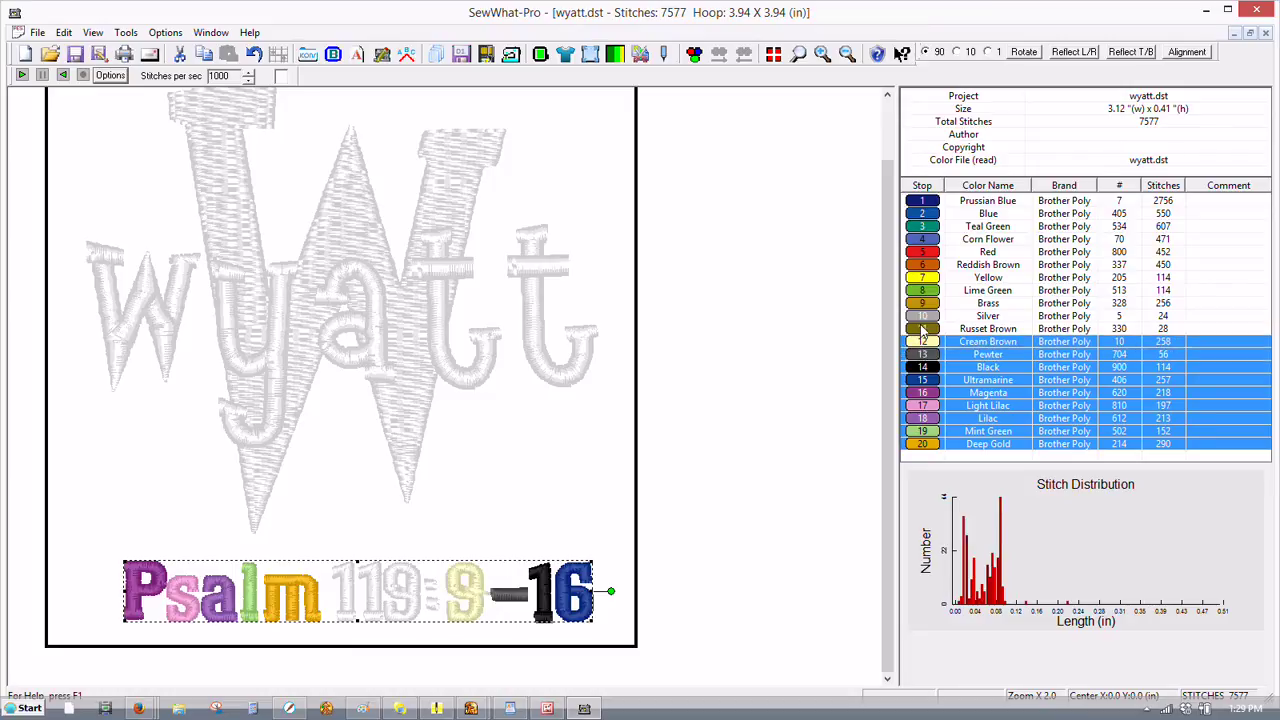
shift+click(922, 329)
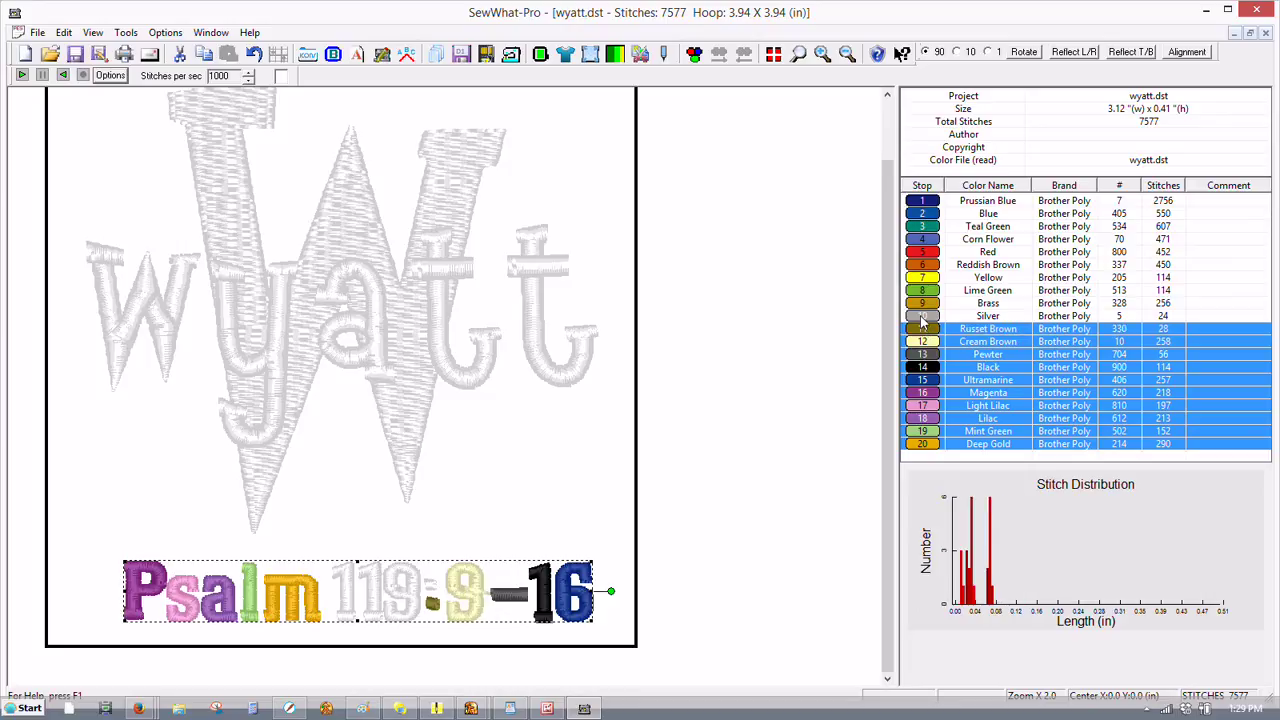
shift+click(922, 318)
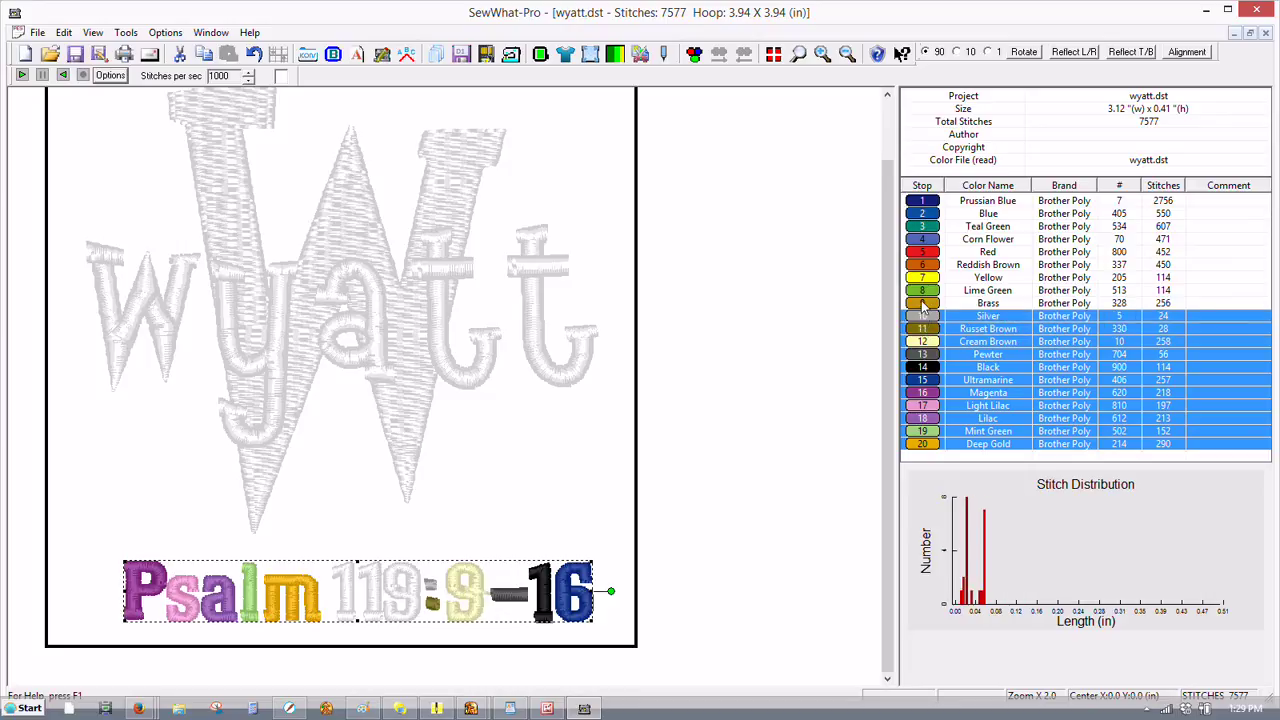
shift+click(922, 304)
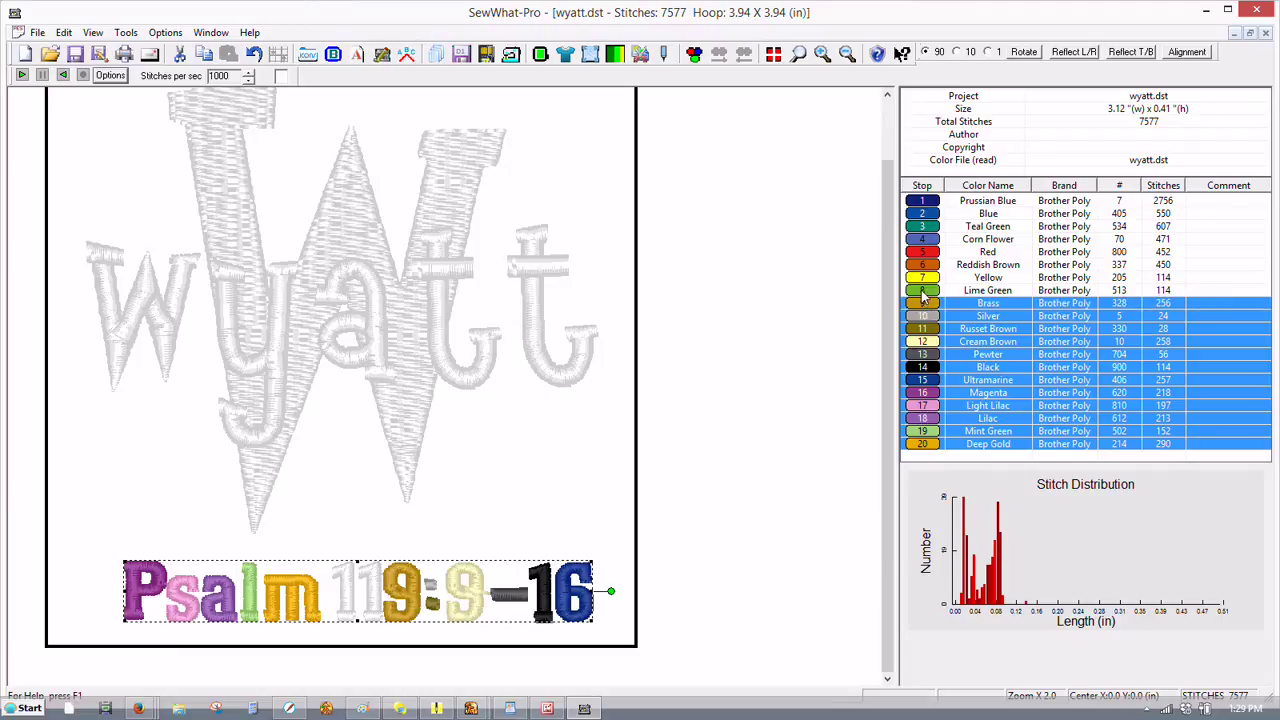
shift+click(922, 292)
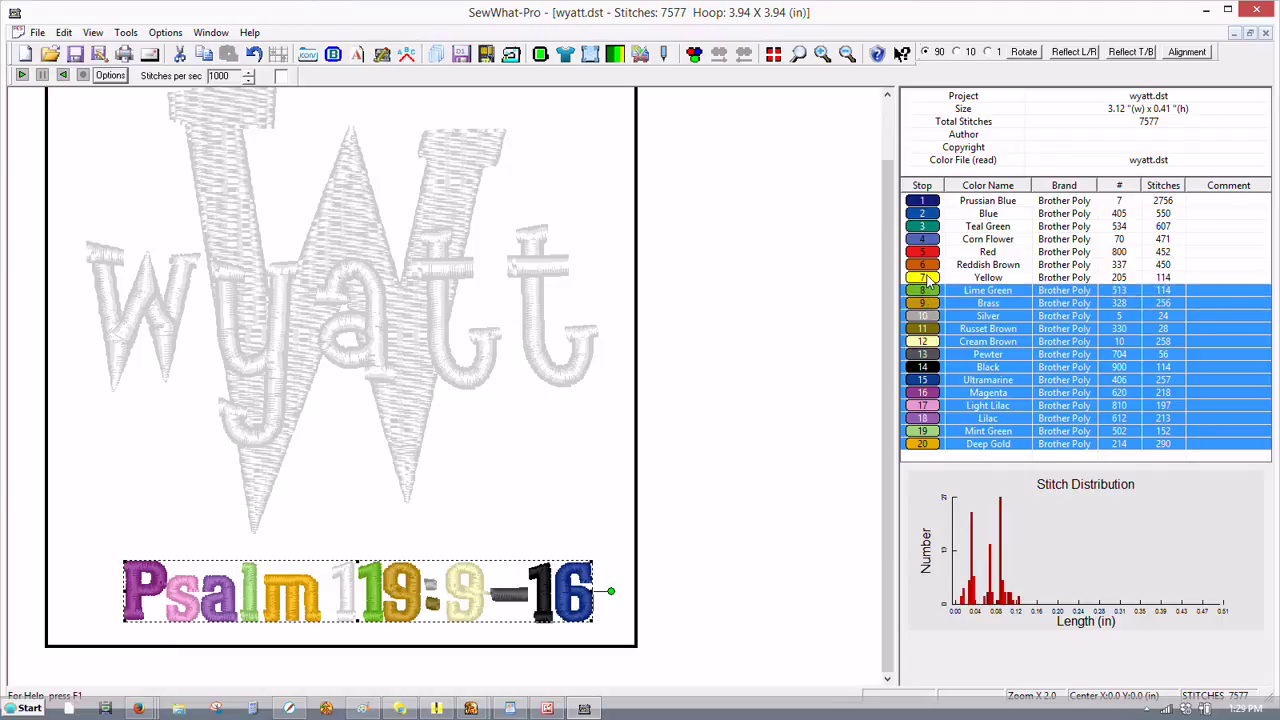
shift+click(927, 279)
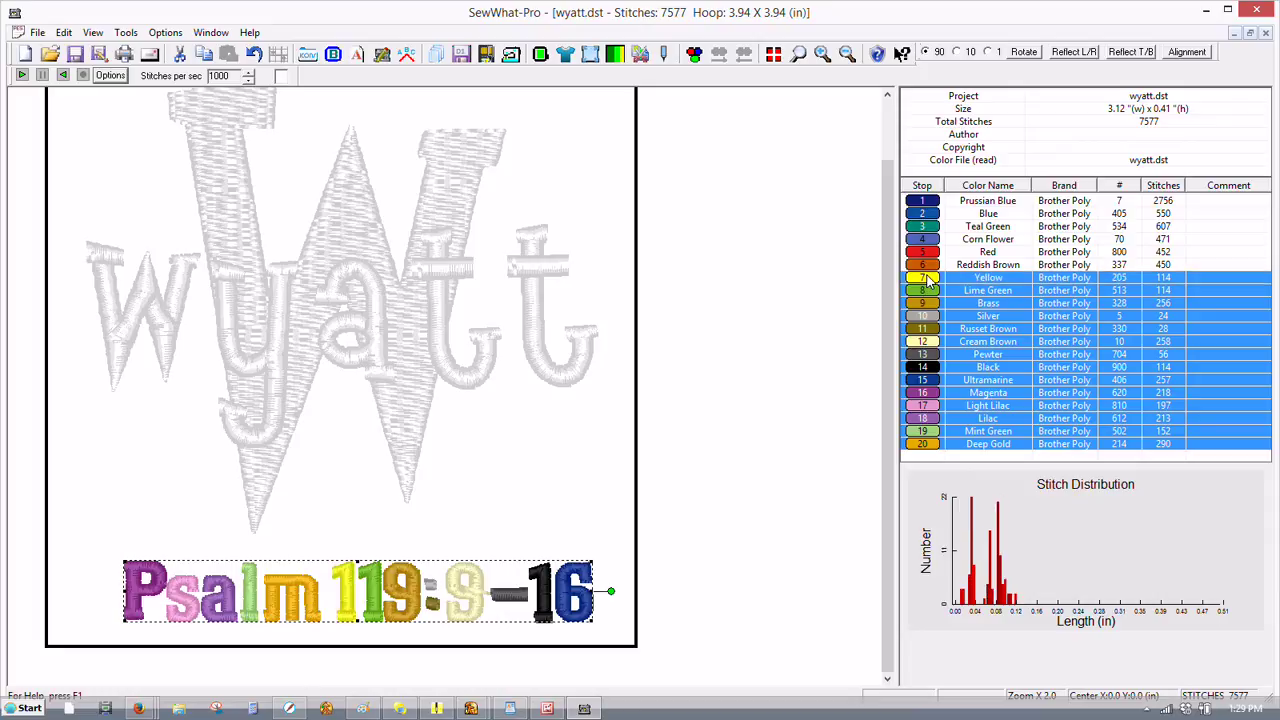
click(398, 585)
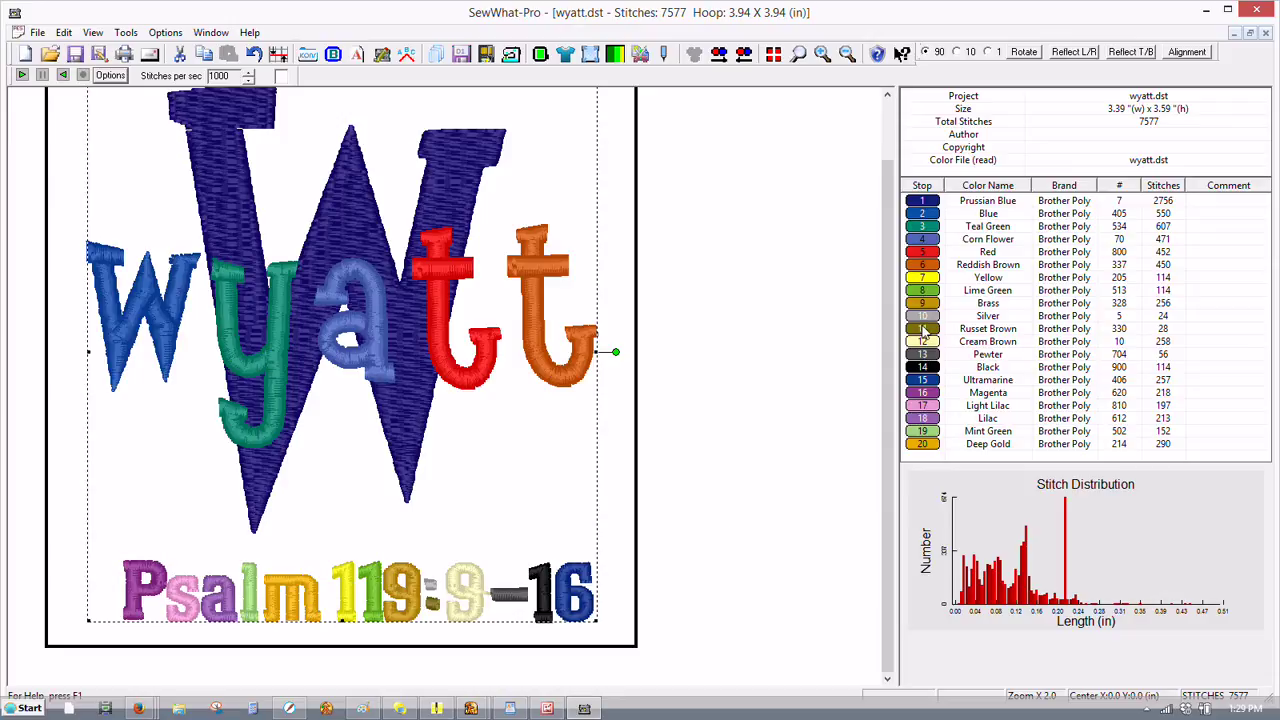
- Check the Russet Brown to Reddish Brown stops in Select Thread Color, ending on Yellow stop 7
double_click(923, 329)
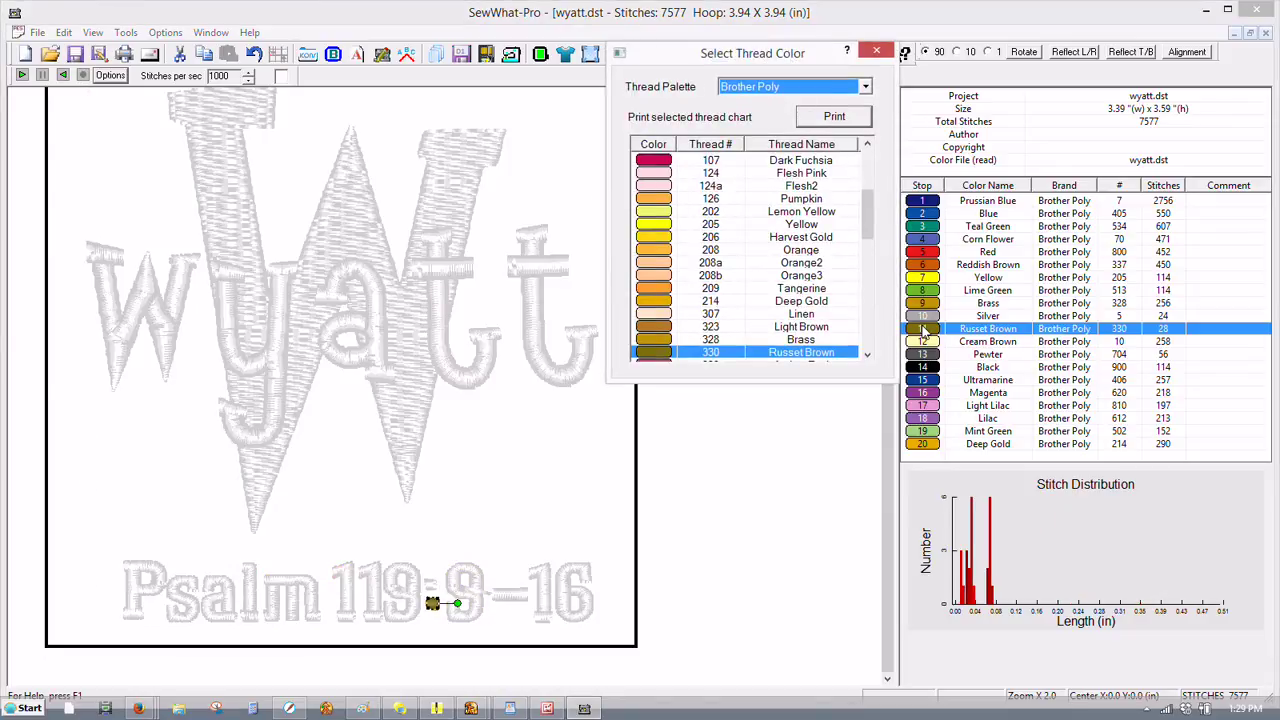
click(924, 317)
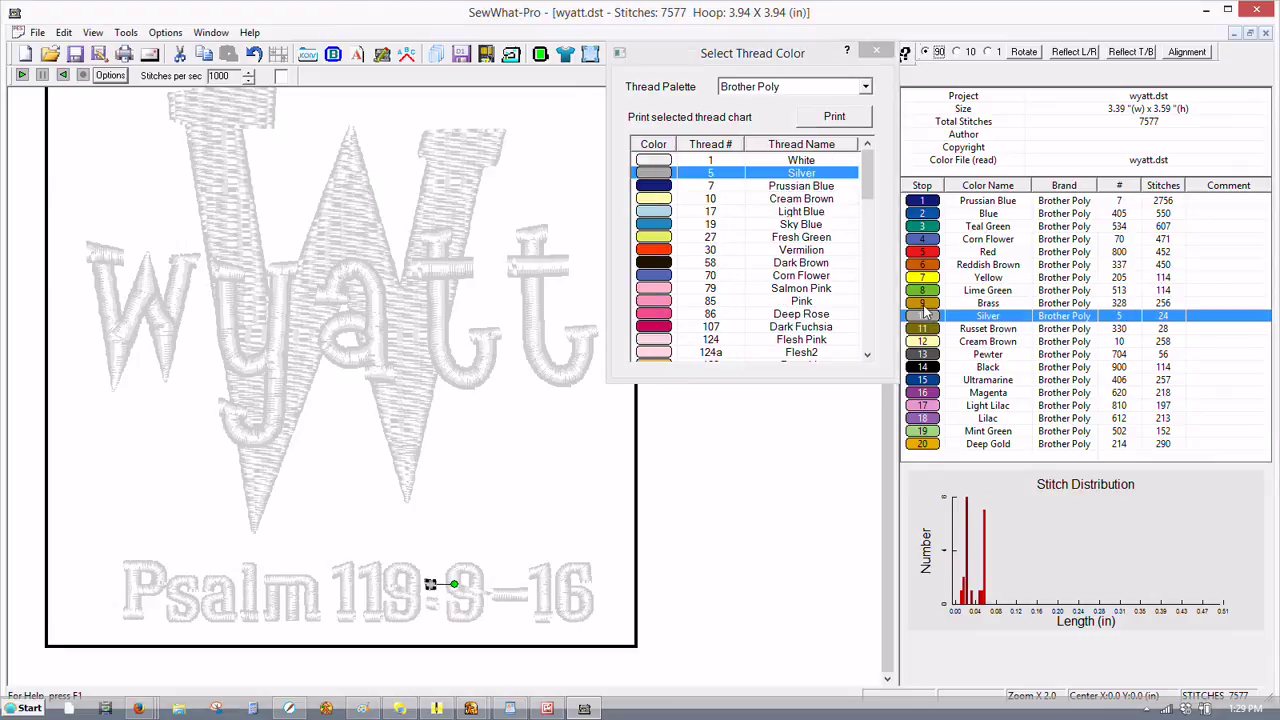
click(925, 308)
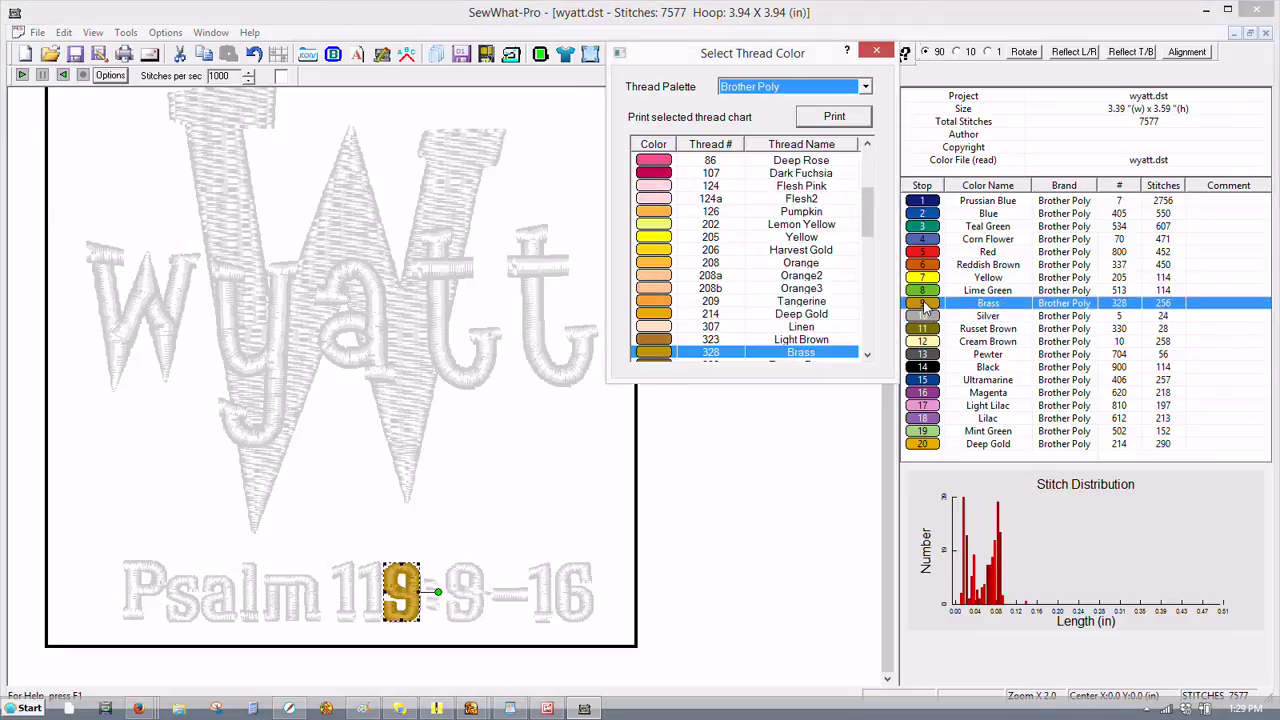
click(927, 293)
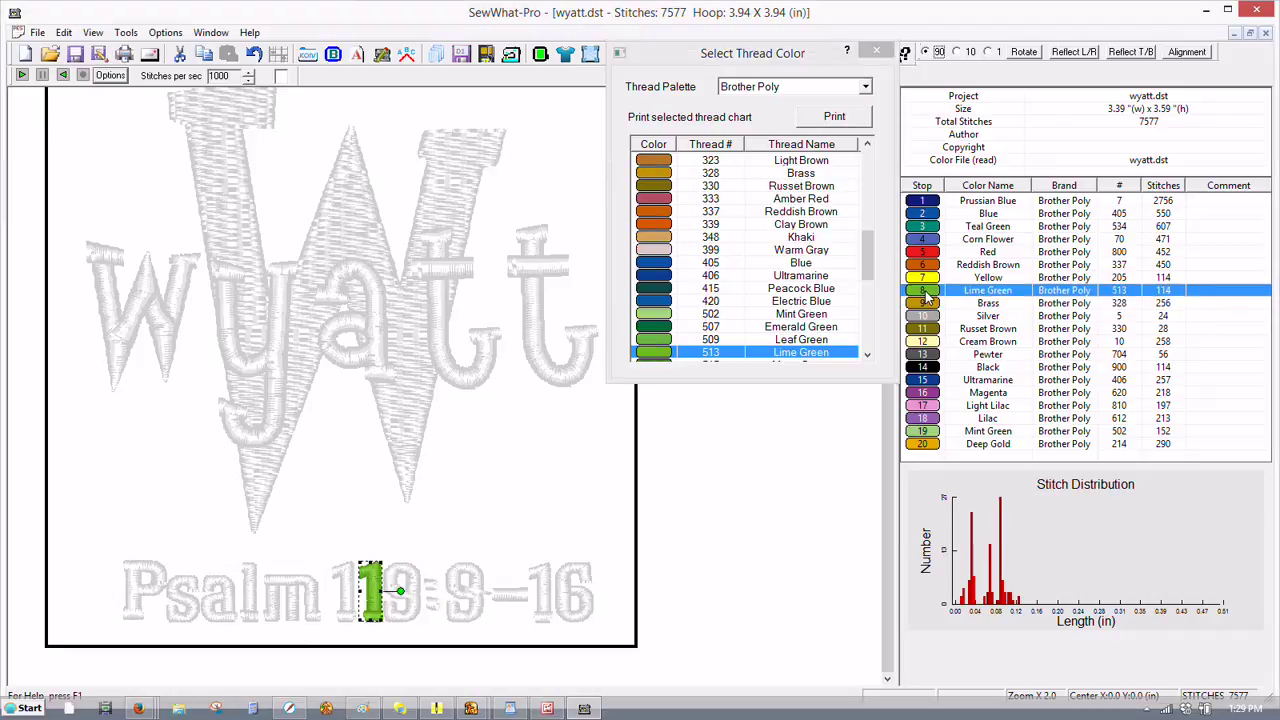
click(928, 279)
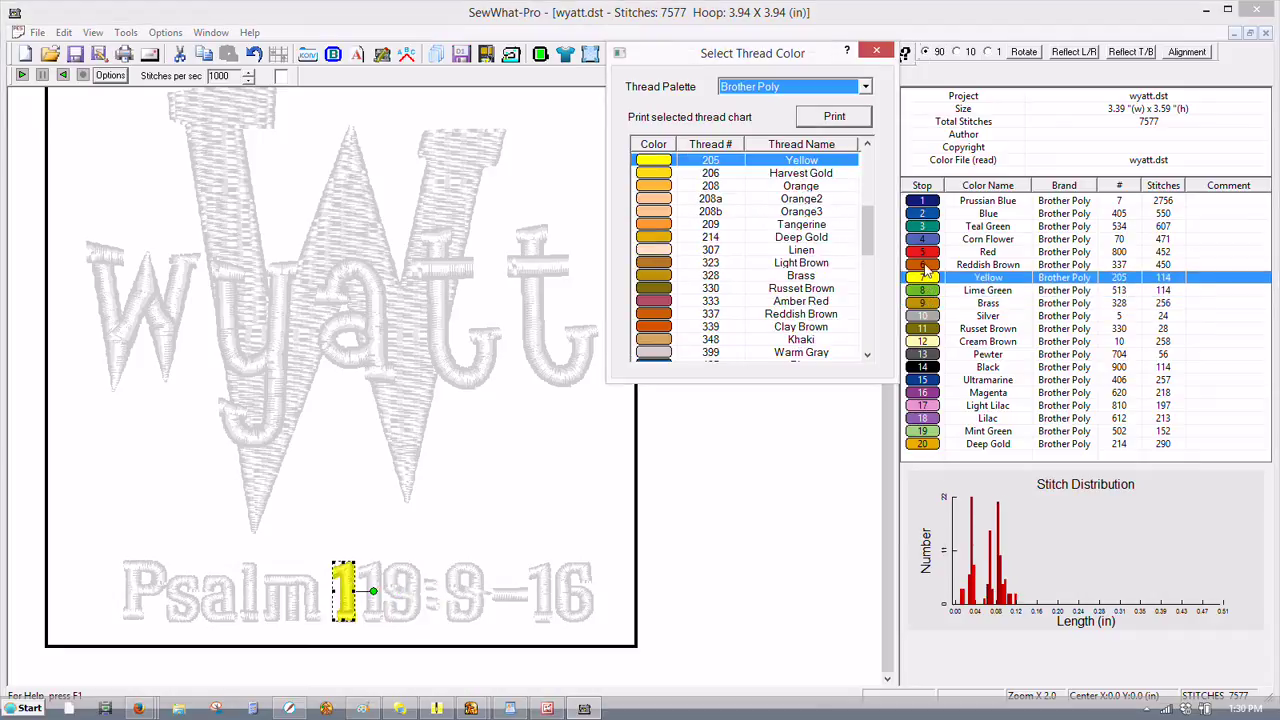
click(925, 265)
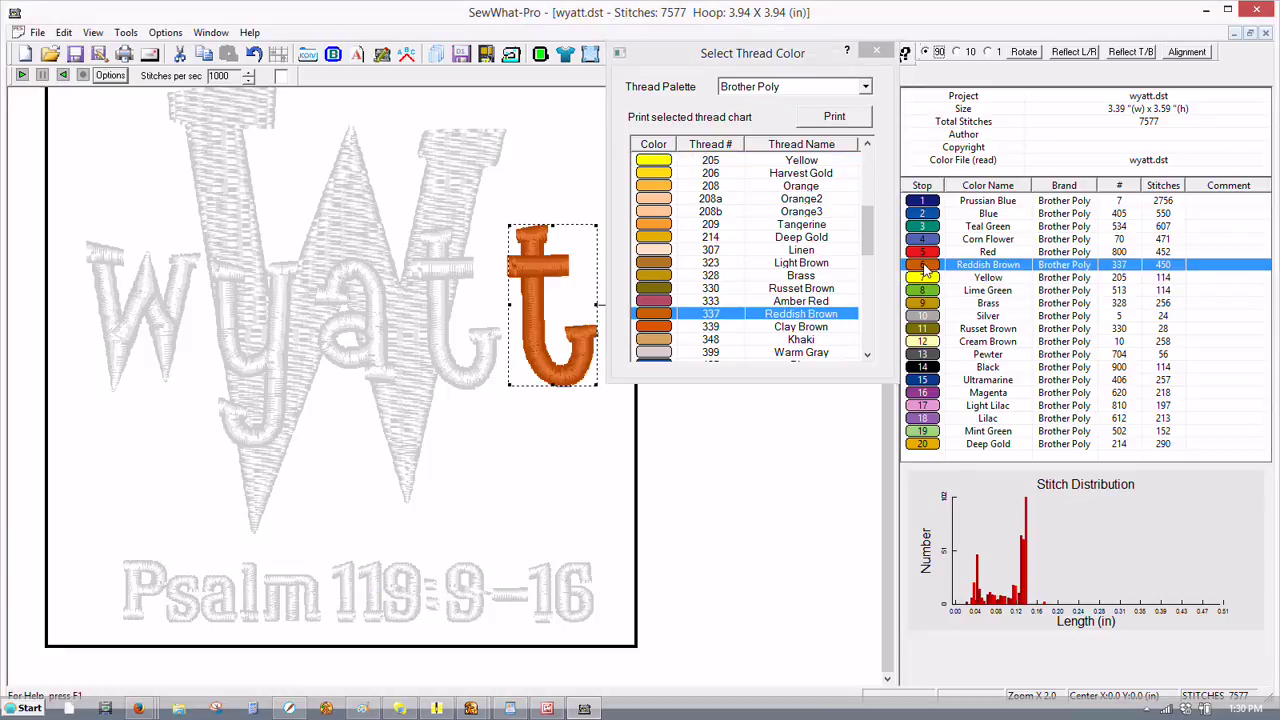
click(928, 281)
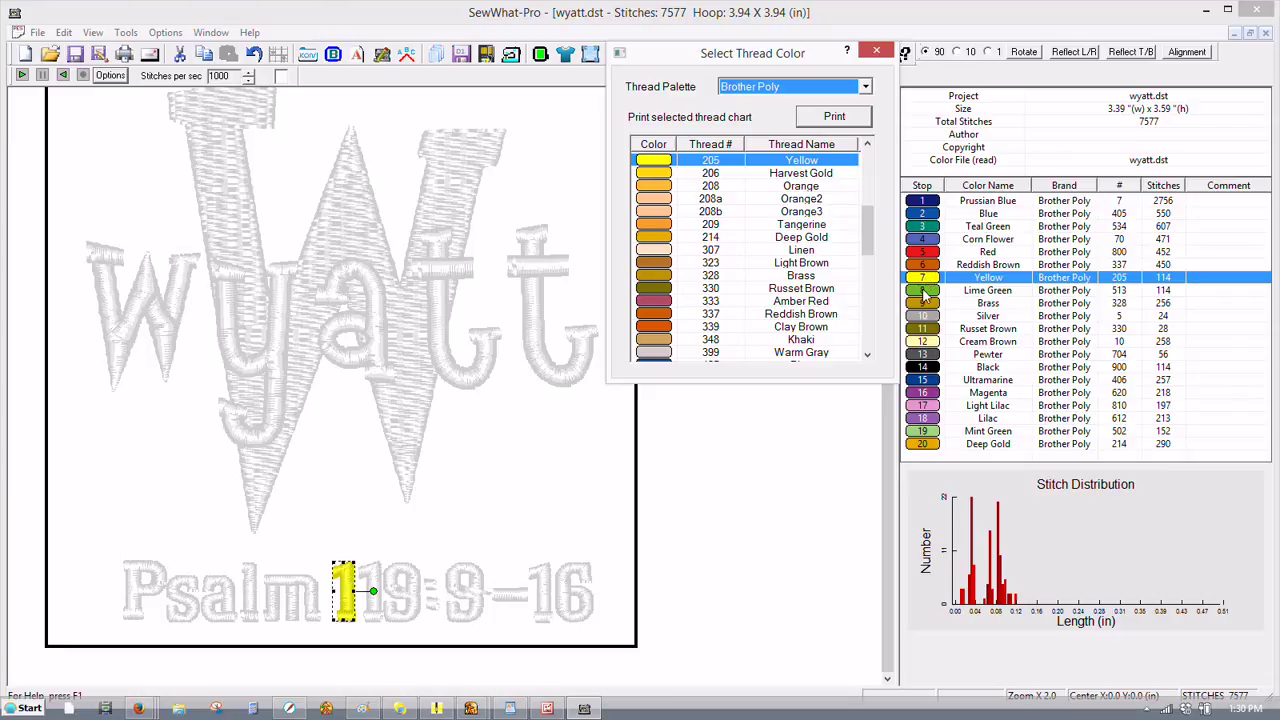
- Select the Lime Green, Brass, Silver, Russet Brown, Cream Brown, Pewter and Black verse stops
shift+click(922, 291)
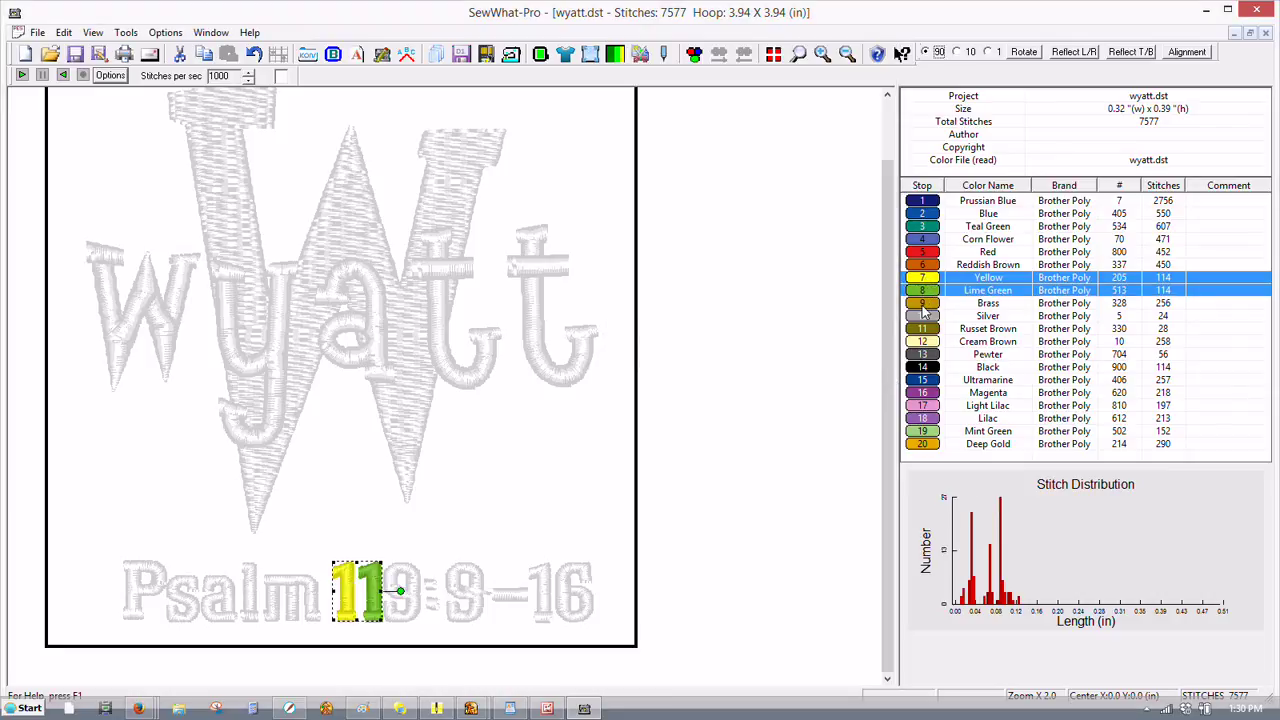
shift+click(922, 305)
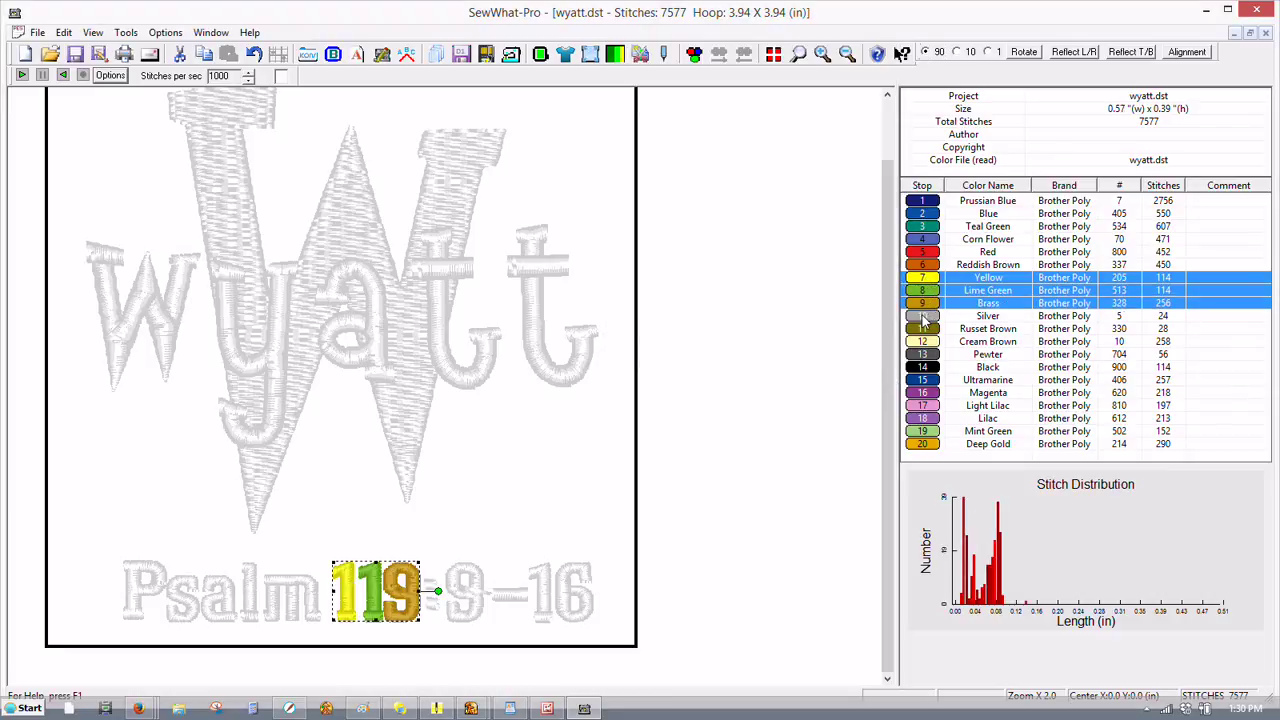
shift+click(924, 318)
shift+click(922, 330)
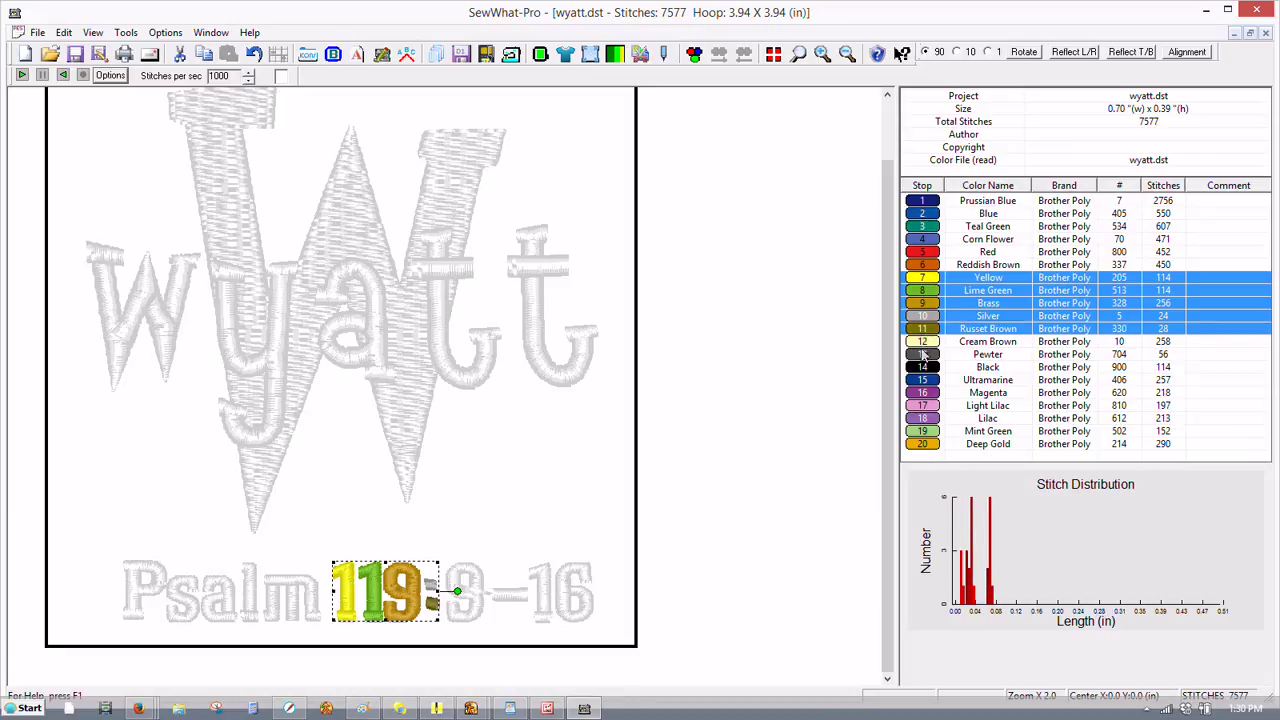
shift+click(923, 342)
shift+click(921, 357)
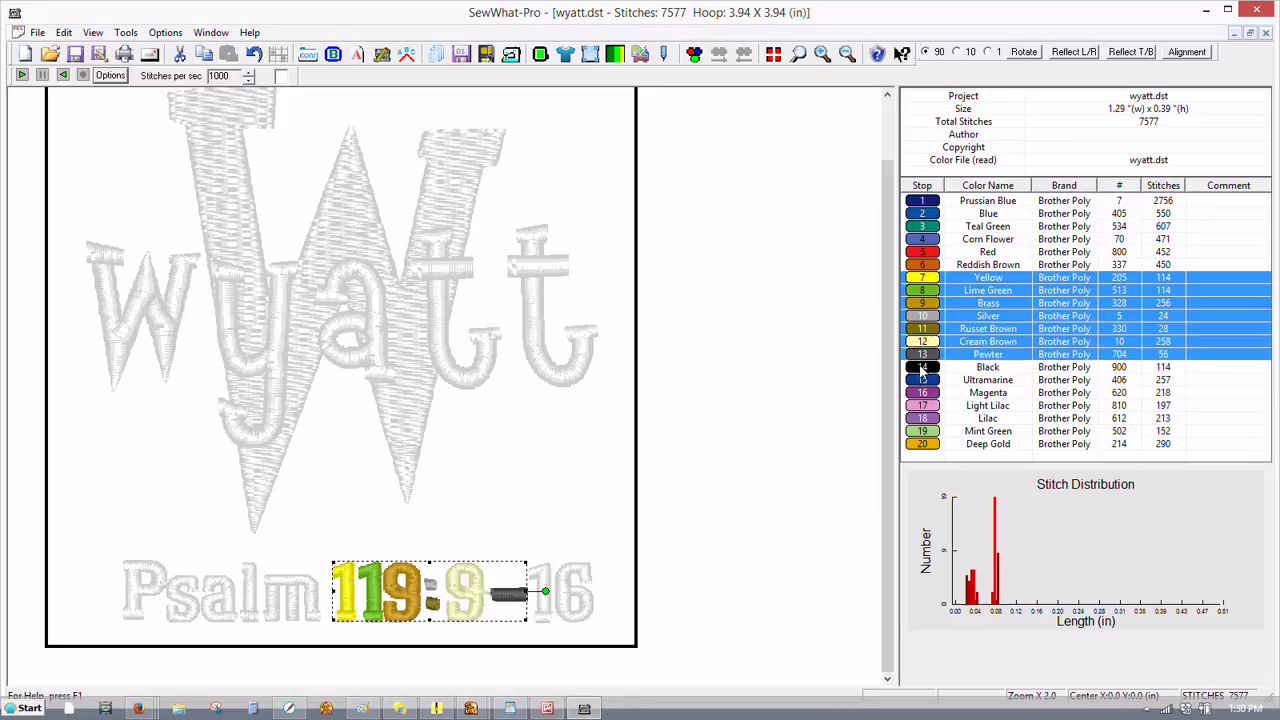
shift+click(921, 369)
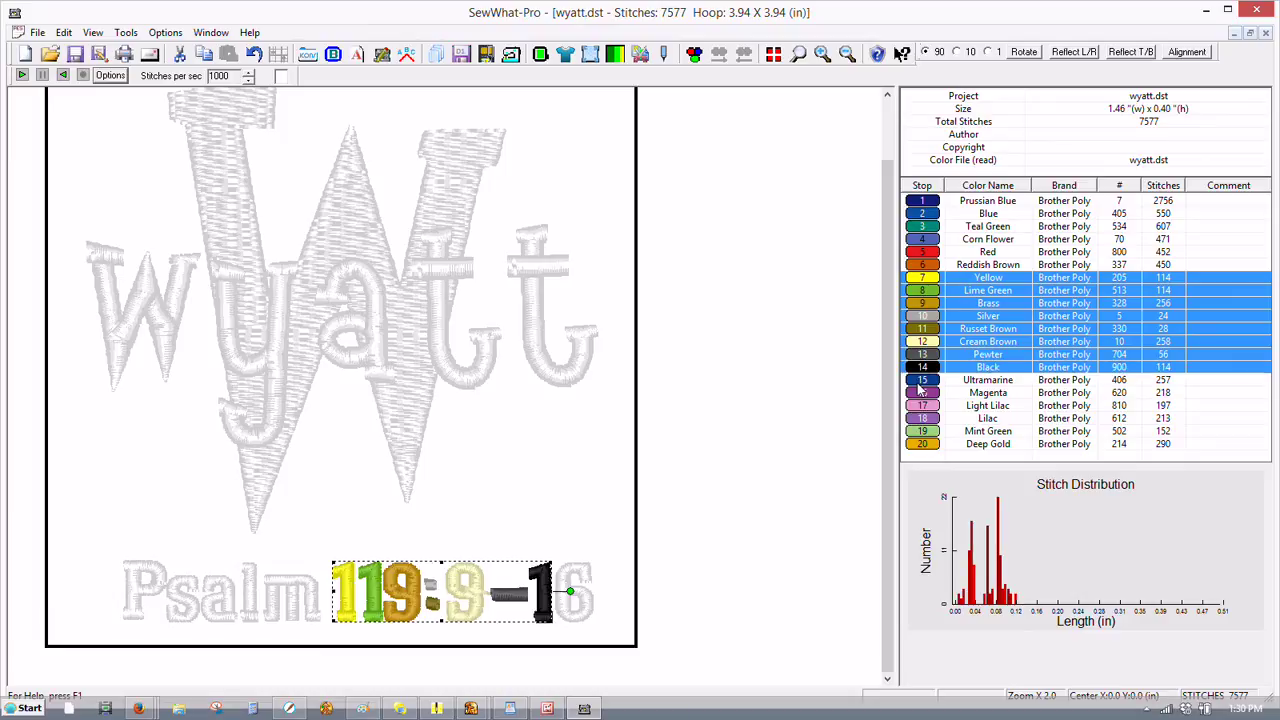
- Add the remaining verse stops through the last one, then drag the verse line left to centre it
shift+click(921, 382)
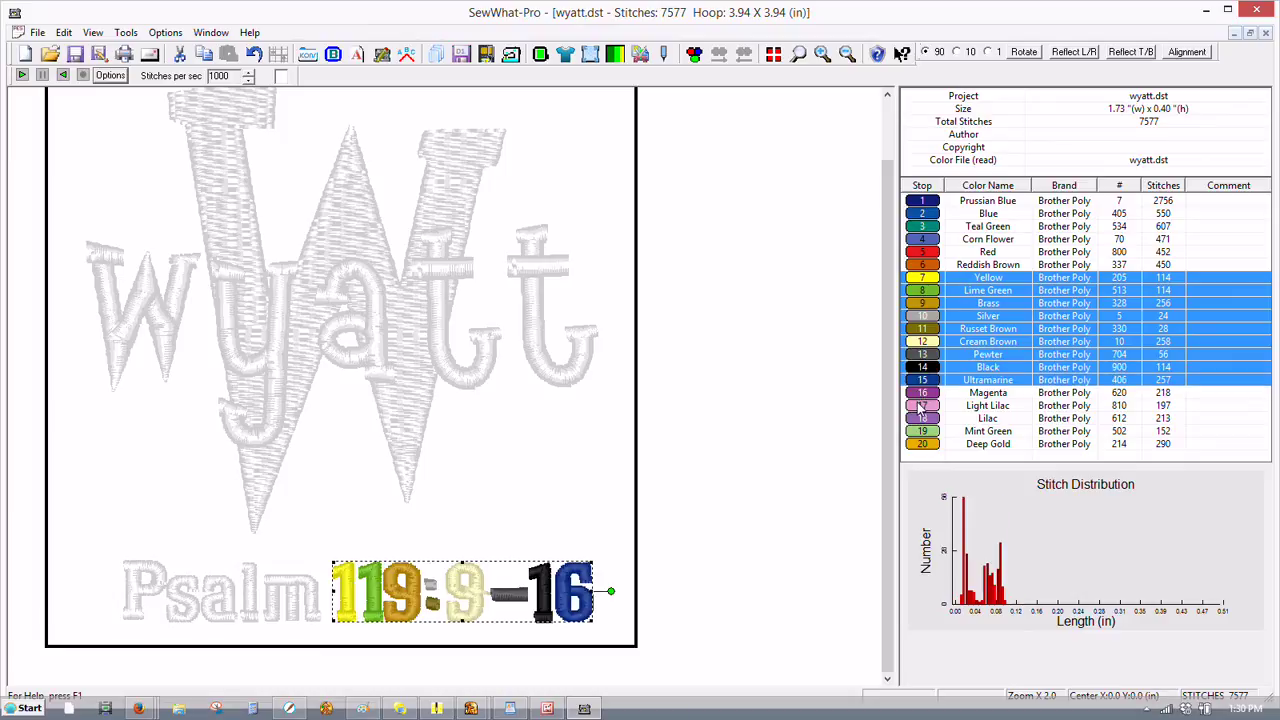
shift+click(920, 397)
shift+click(920, 407)
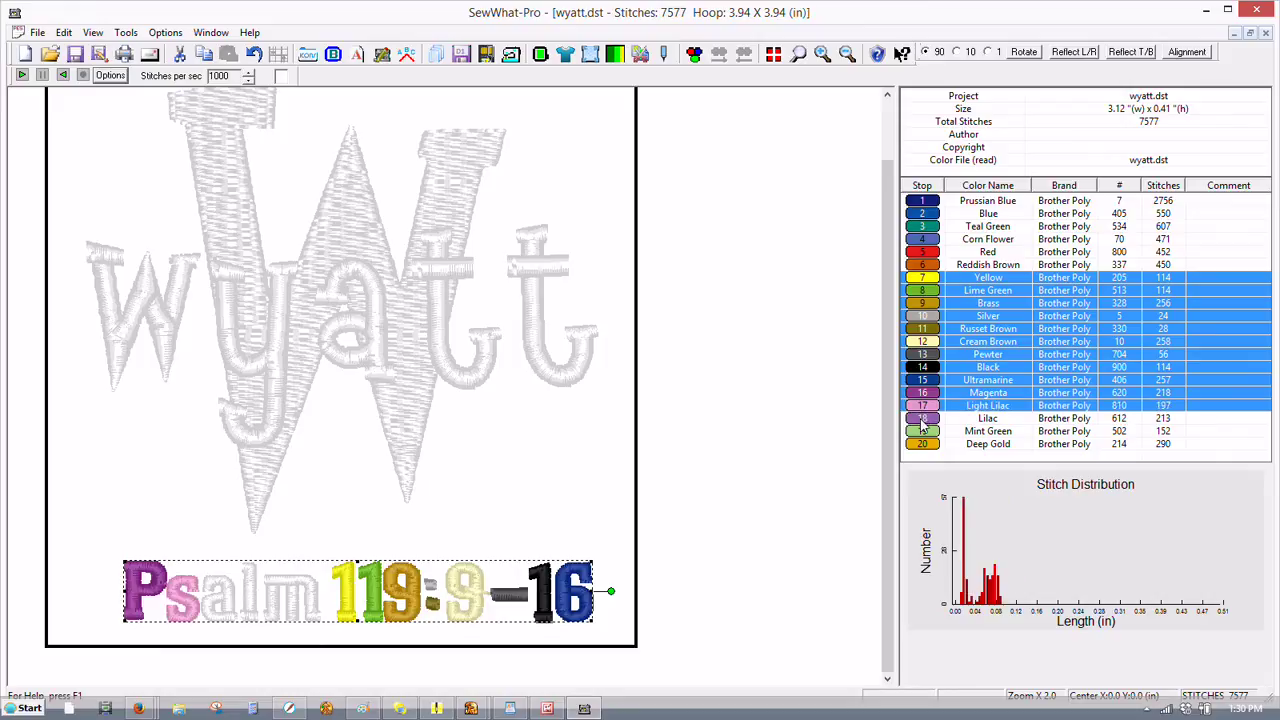
shift+click(921, 420)
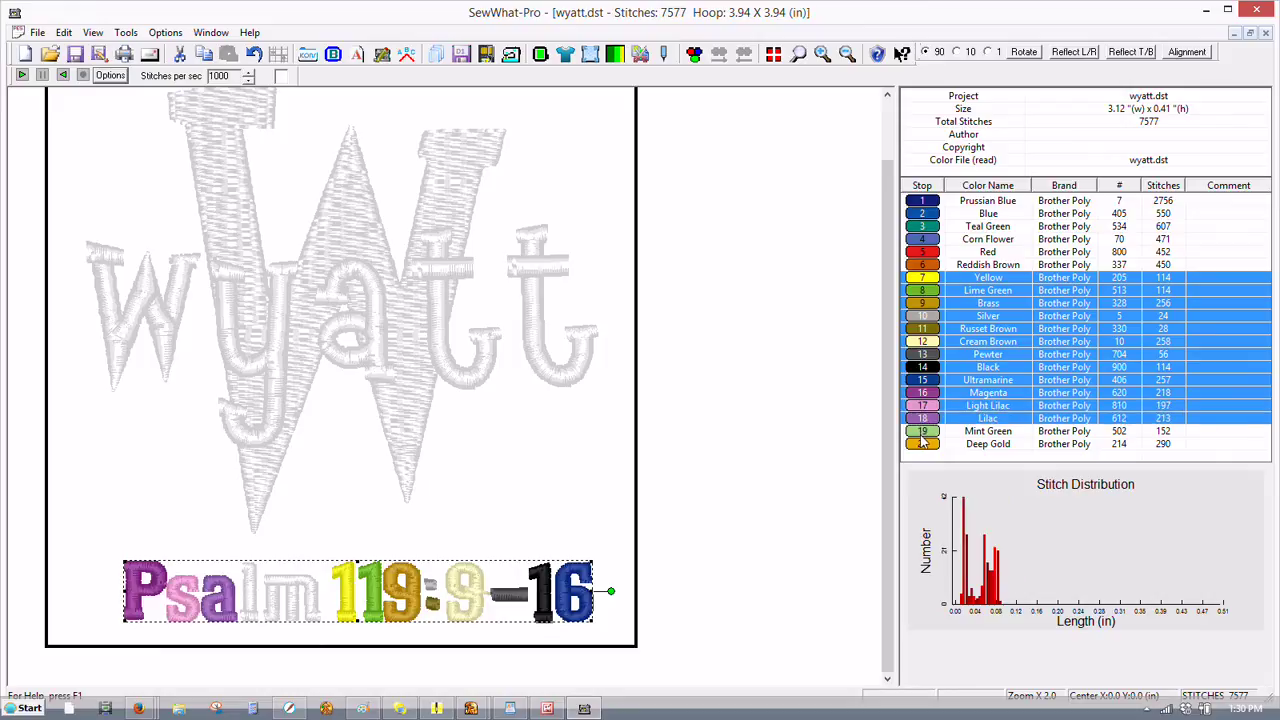
shift+click(920, 433)
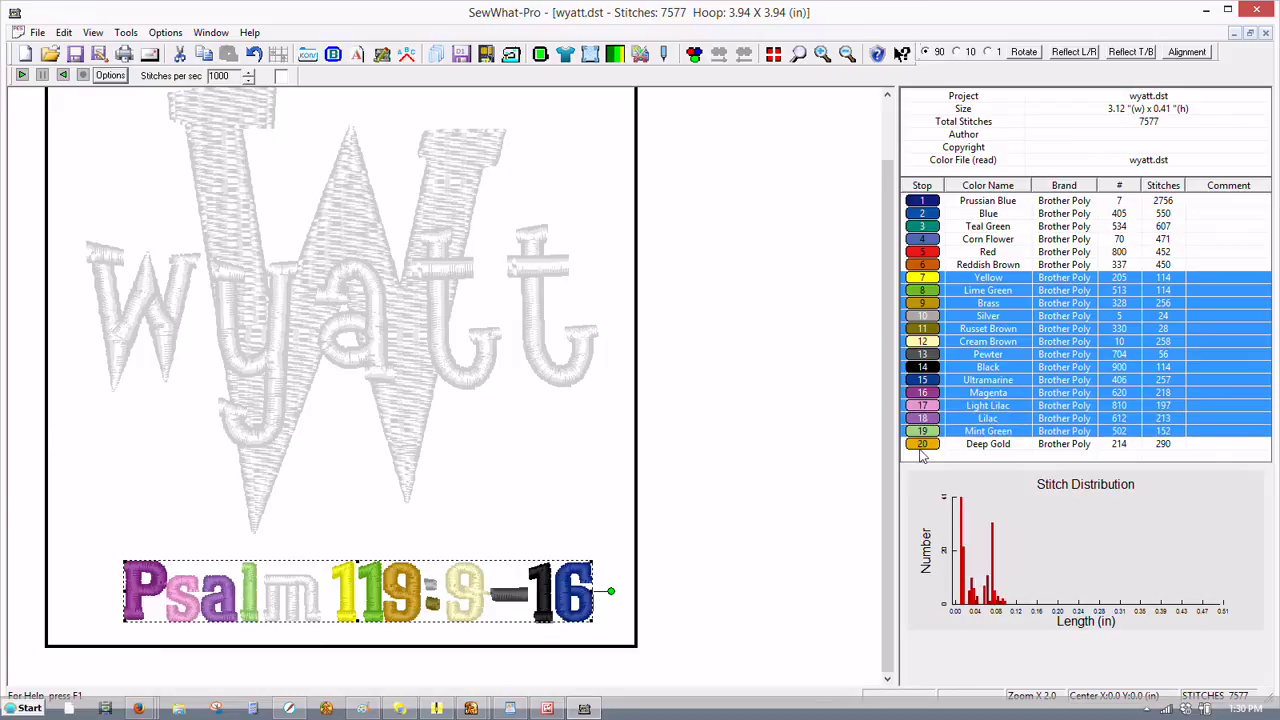
shift+click(921, 446)
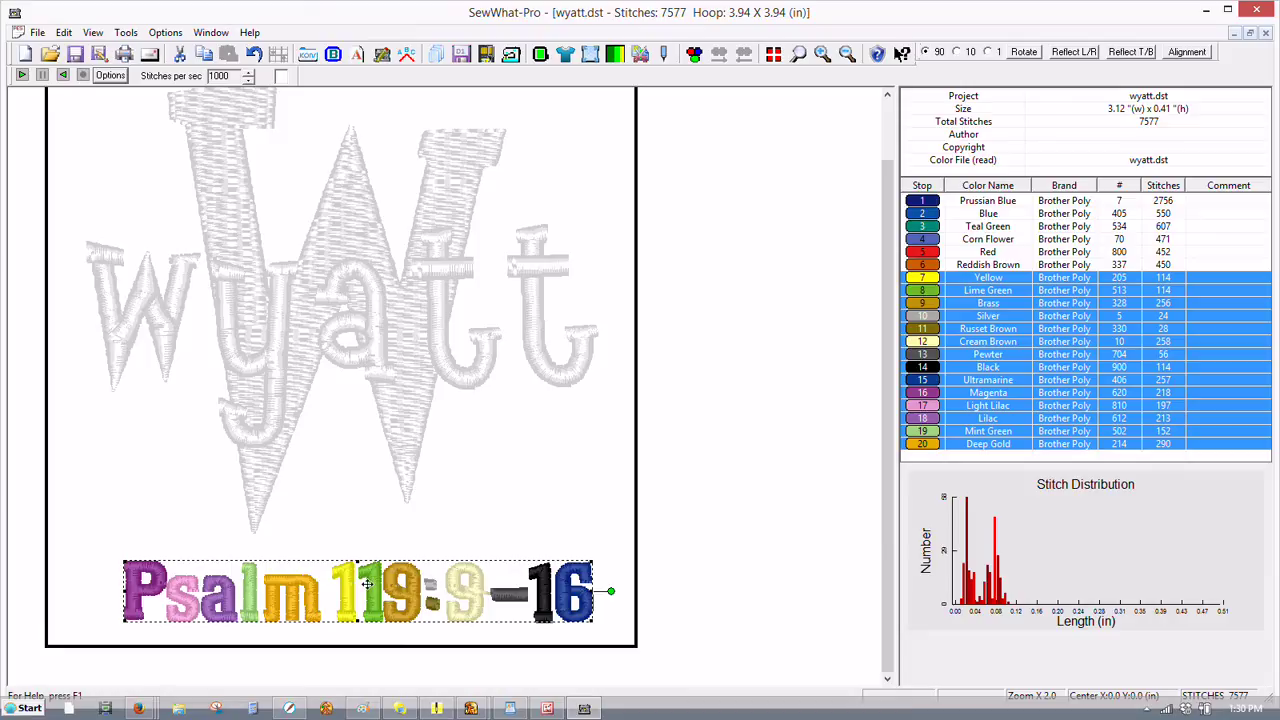
drag(367, 585, 340, 585)
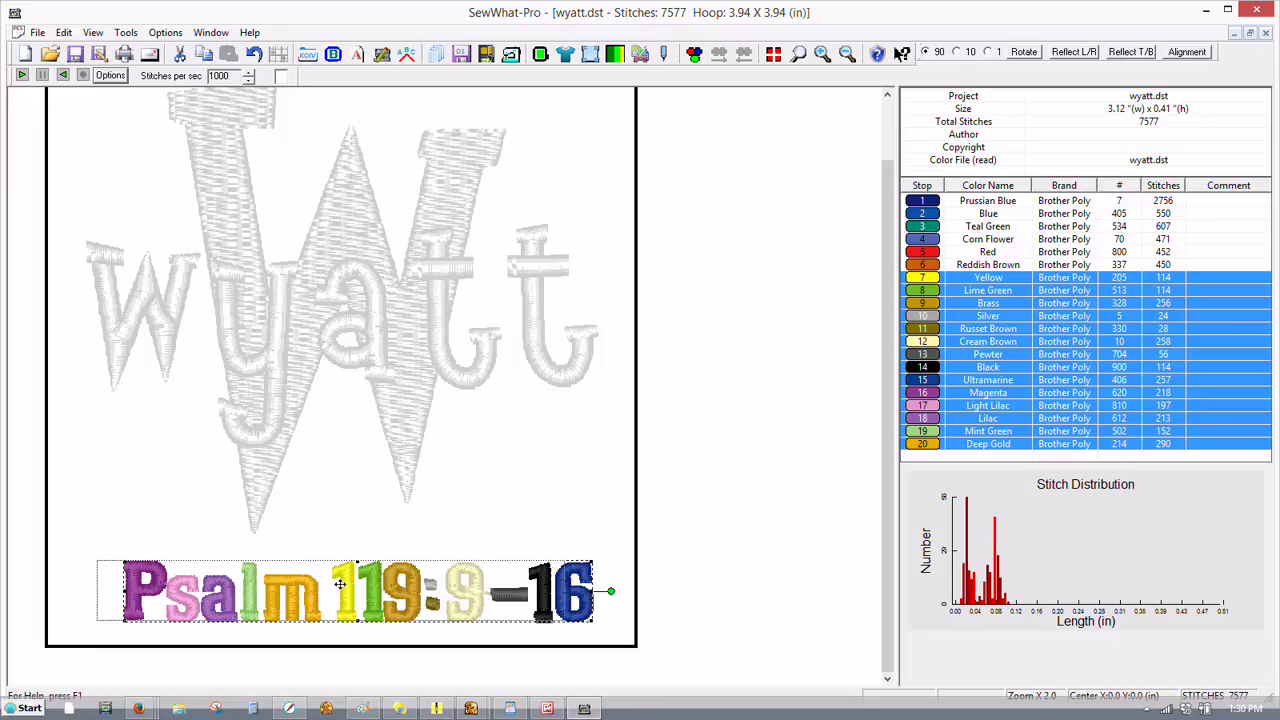
- Save the design through Save As as 'wyatt edited.pes', keeping the PES type
click(37, 32)
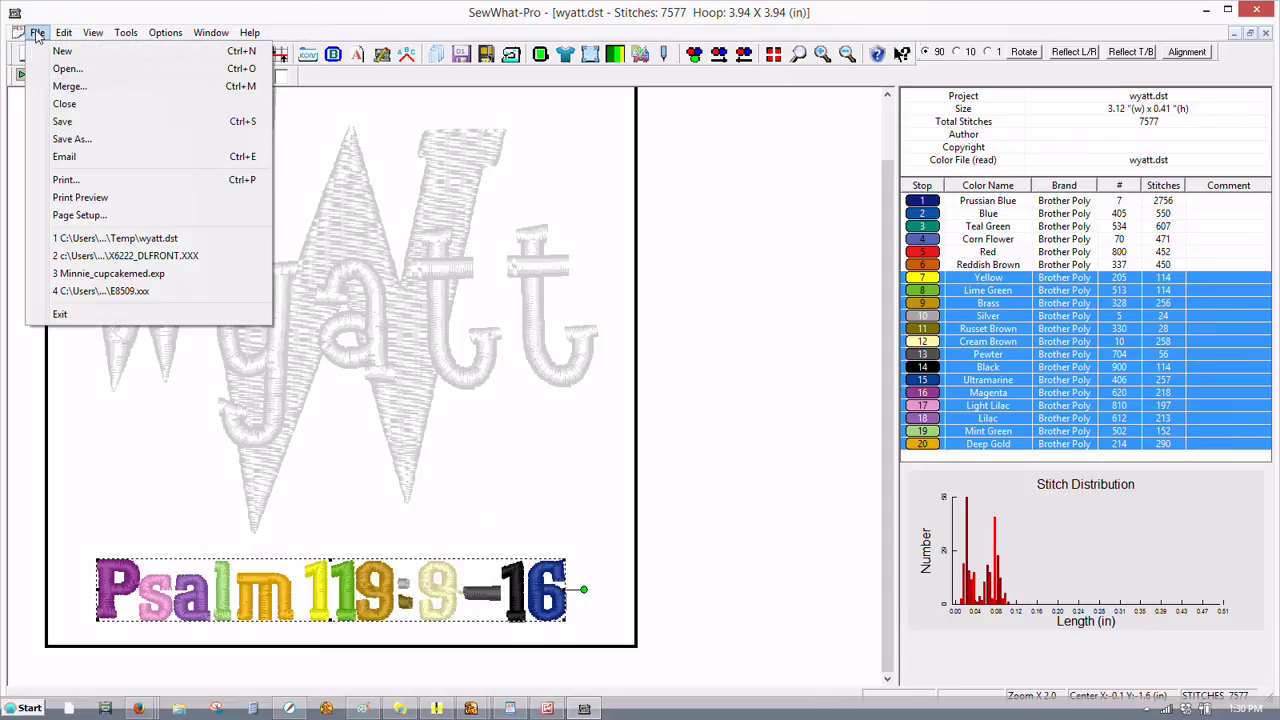
click(78, 141)
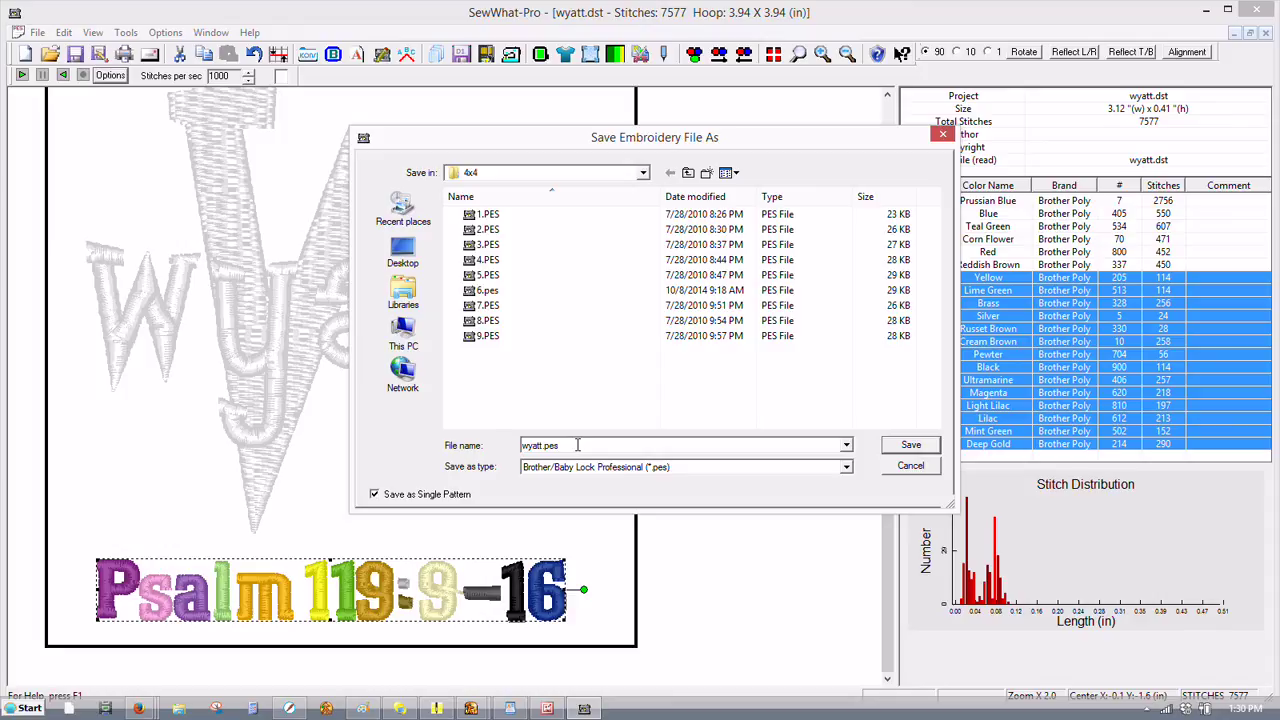
double_click(577, 445)
click(577, 445)
key(BackSpace)
key(BackSpace)
key(BackSpace)
key(BackSpace)
text(edited)
click(908, 449)
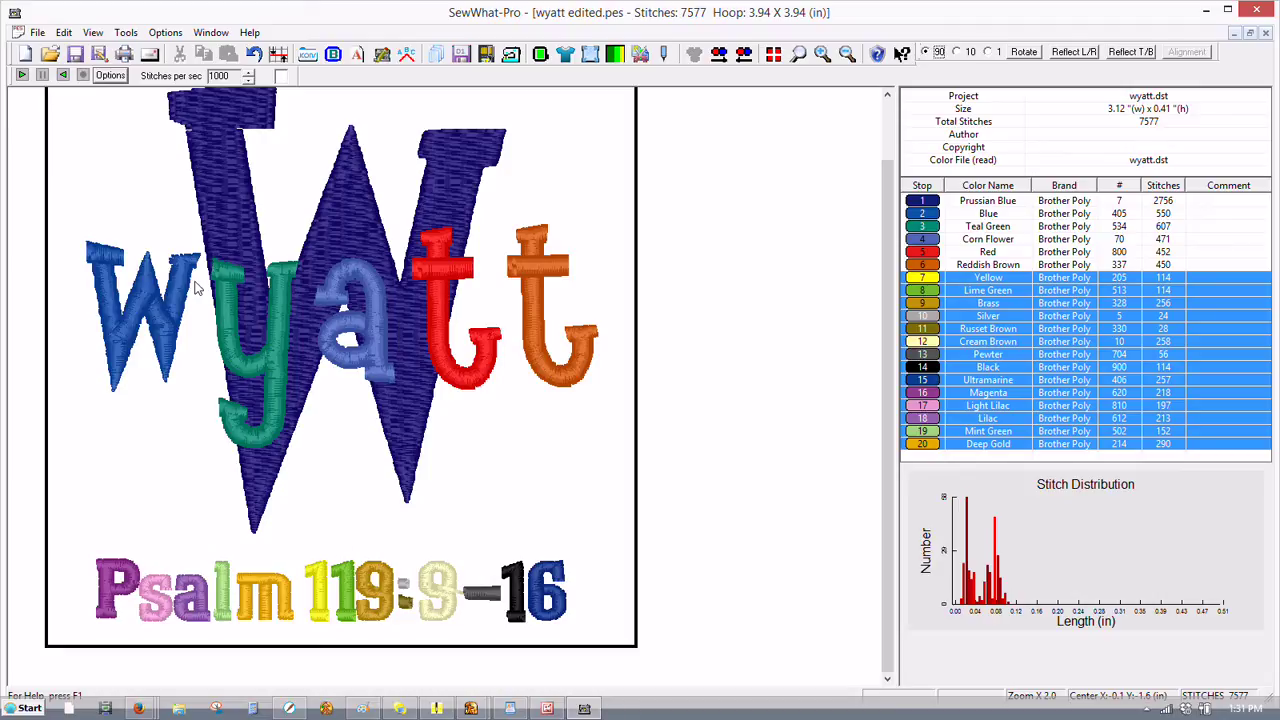
- Run Edit > Join Threads with 'Join all adjacent threads of same color', then select the design
click(93, 32)
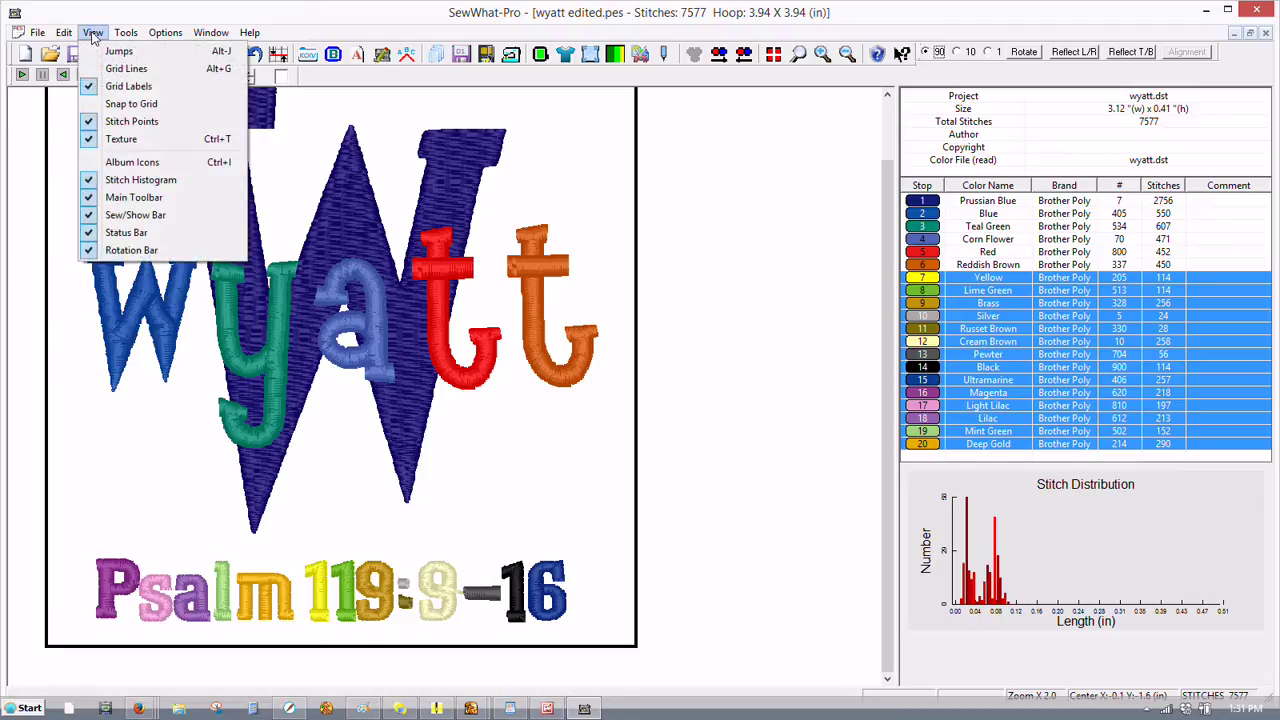
mouse_move(122, 36)
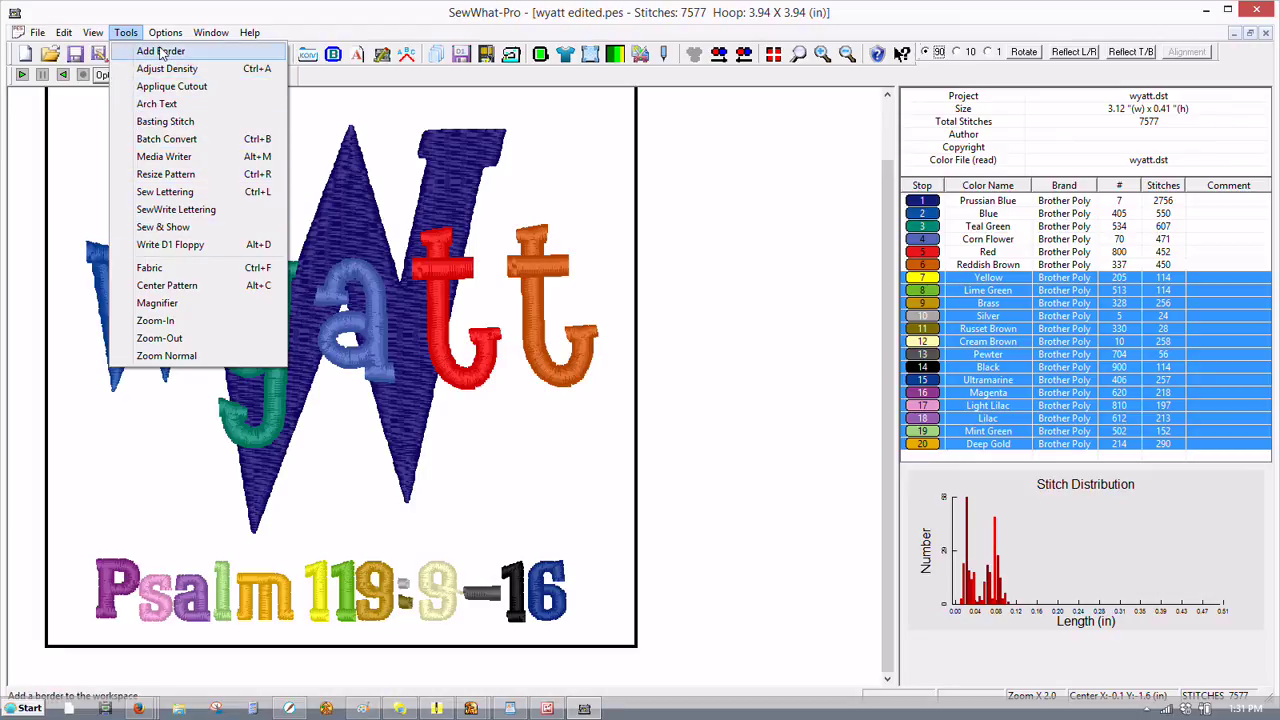
mouse_move(63, 33)
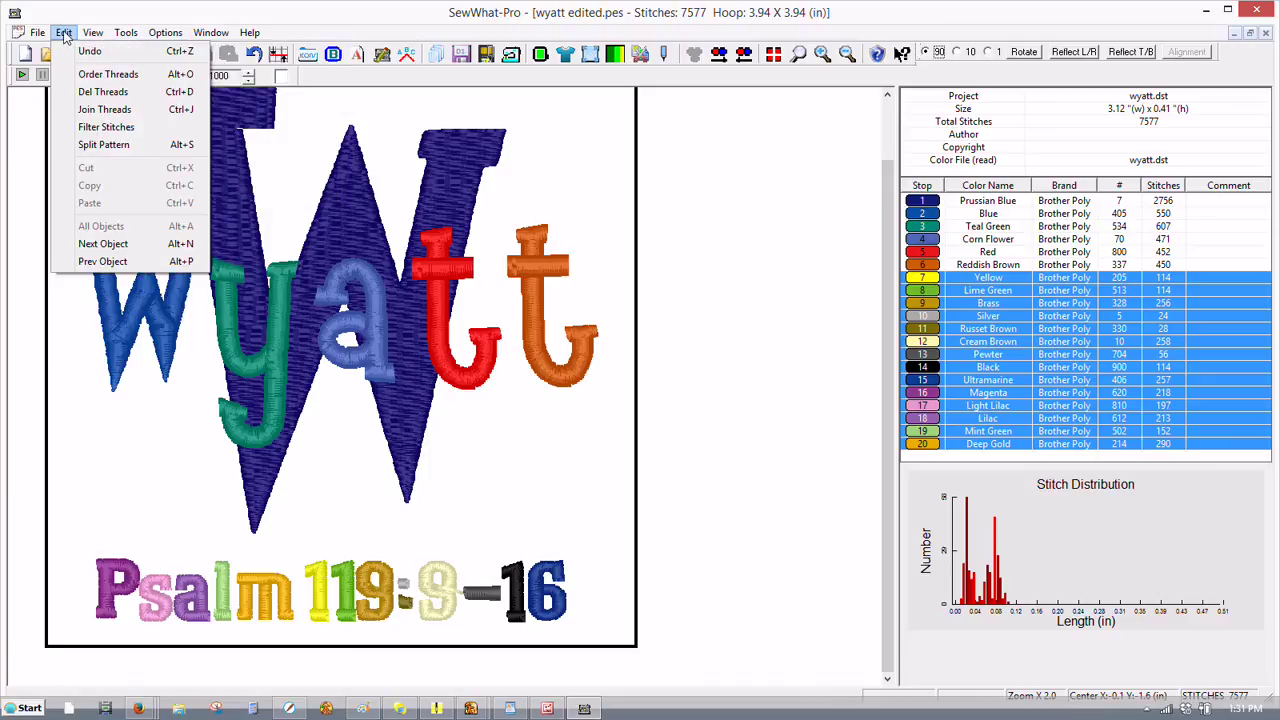
click(117, 116)
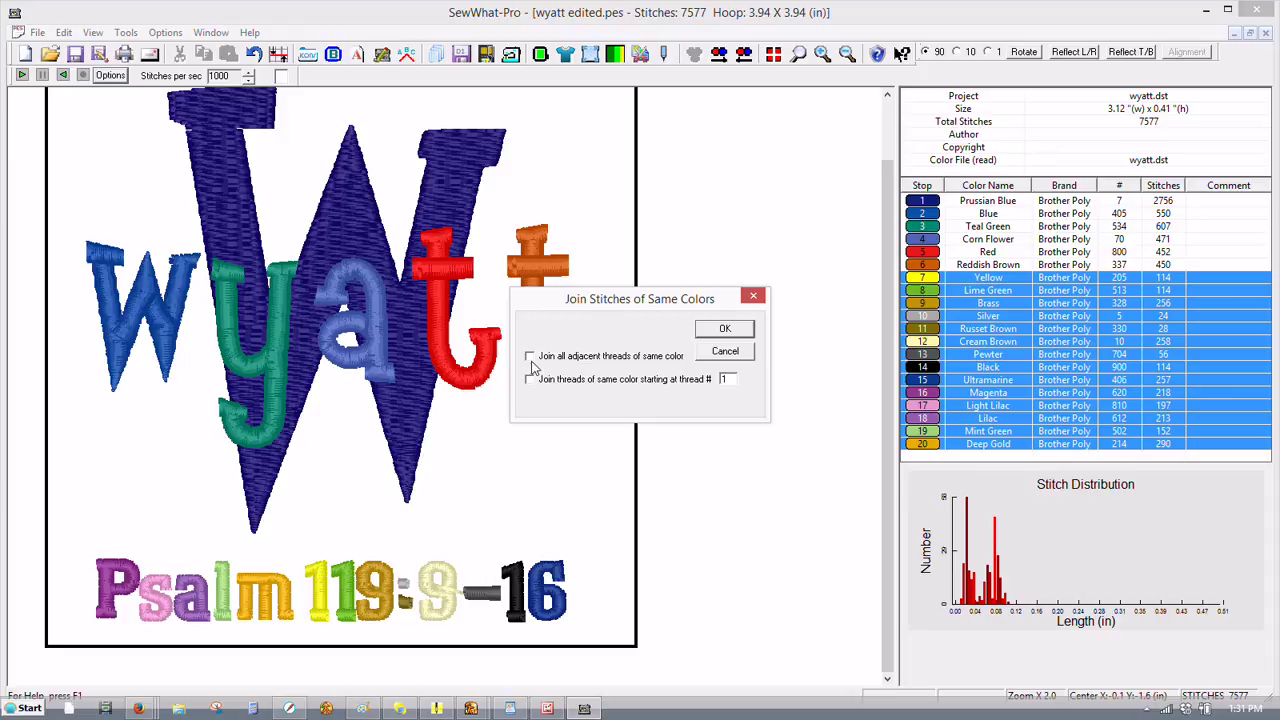
click(724, 332)
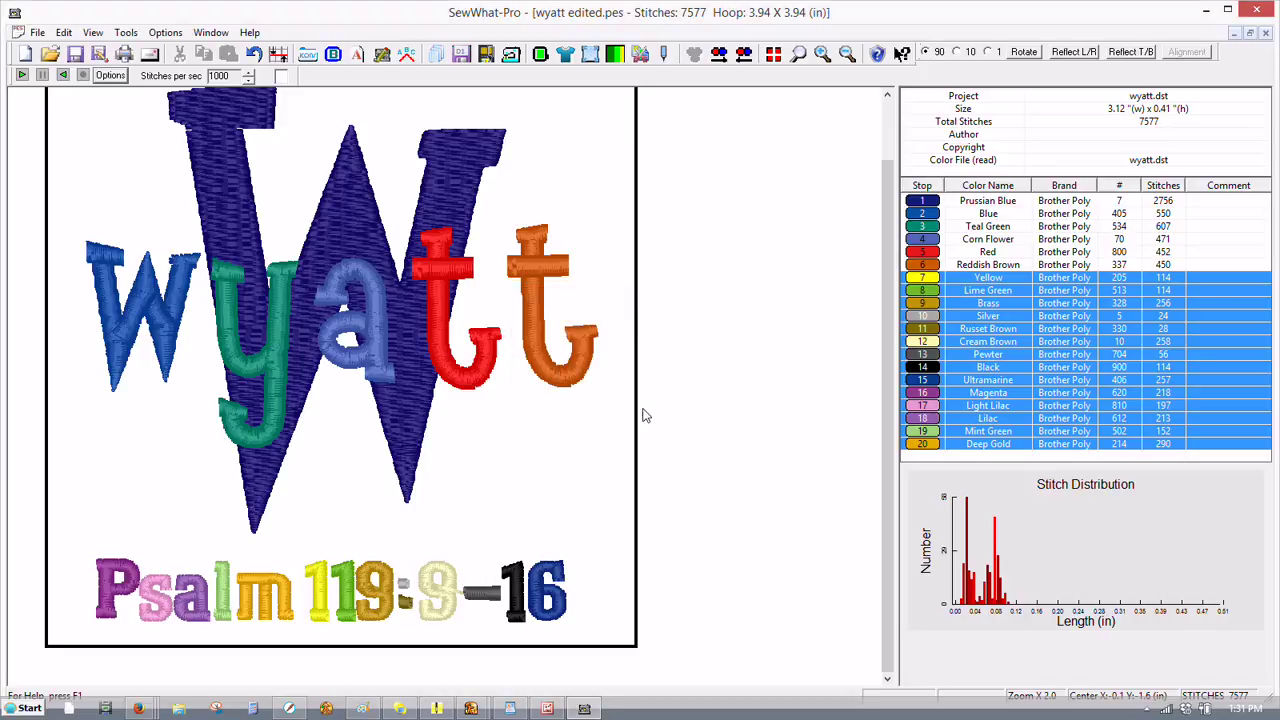
click(590, 443)
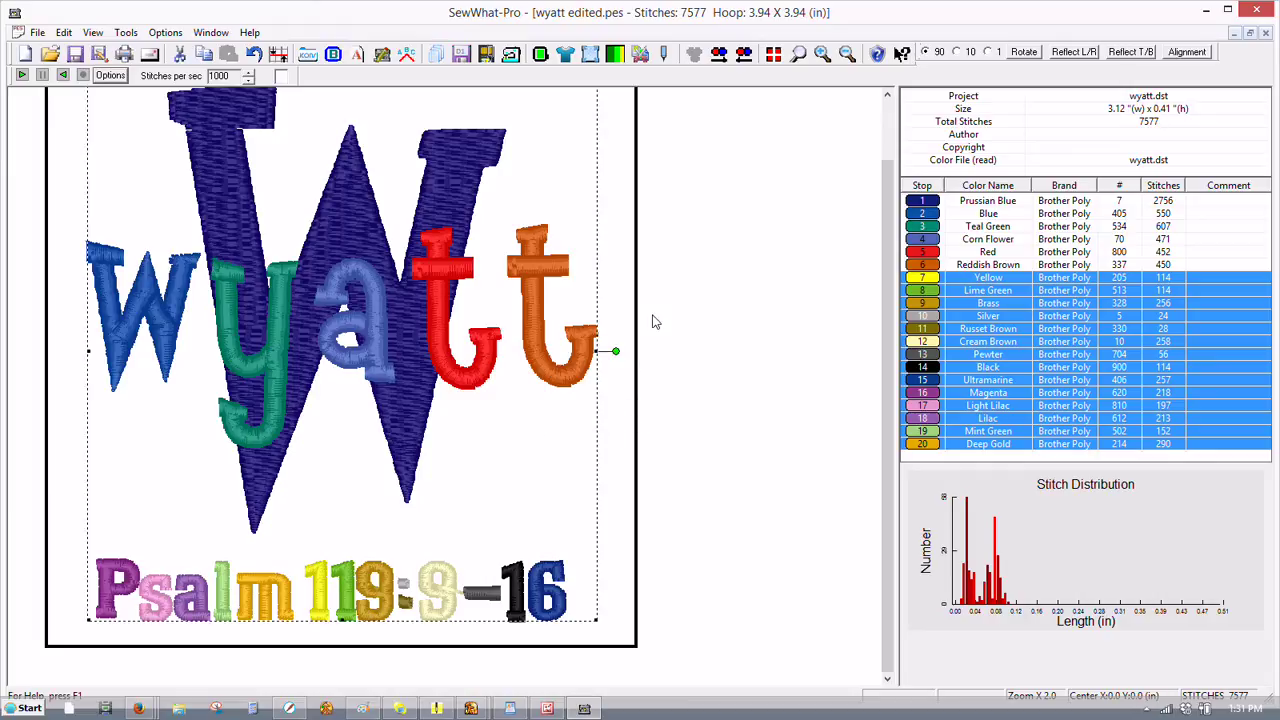
click(641, 425)
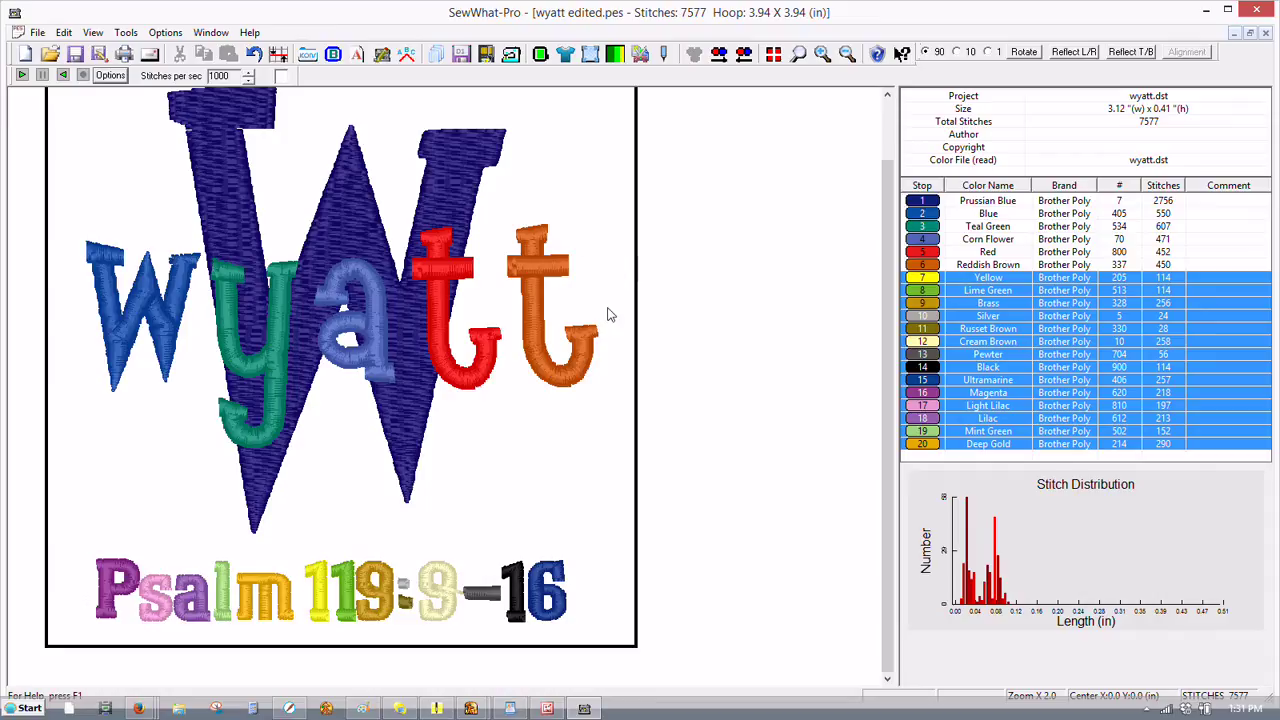
double_click(920, 239)
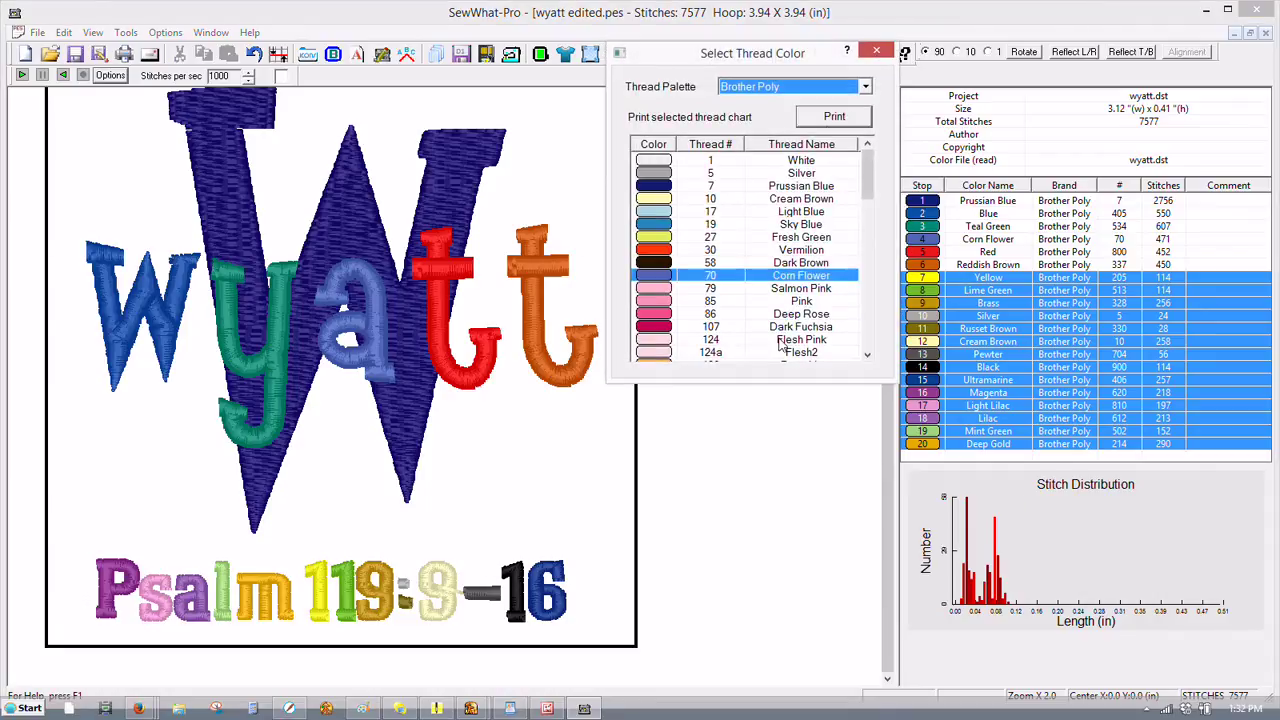
click(876, 52)
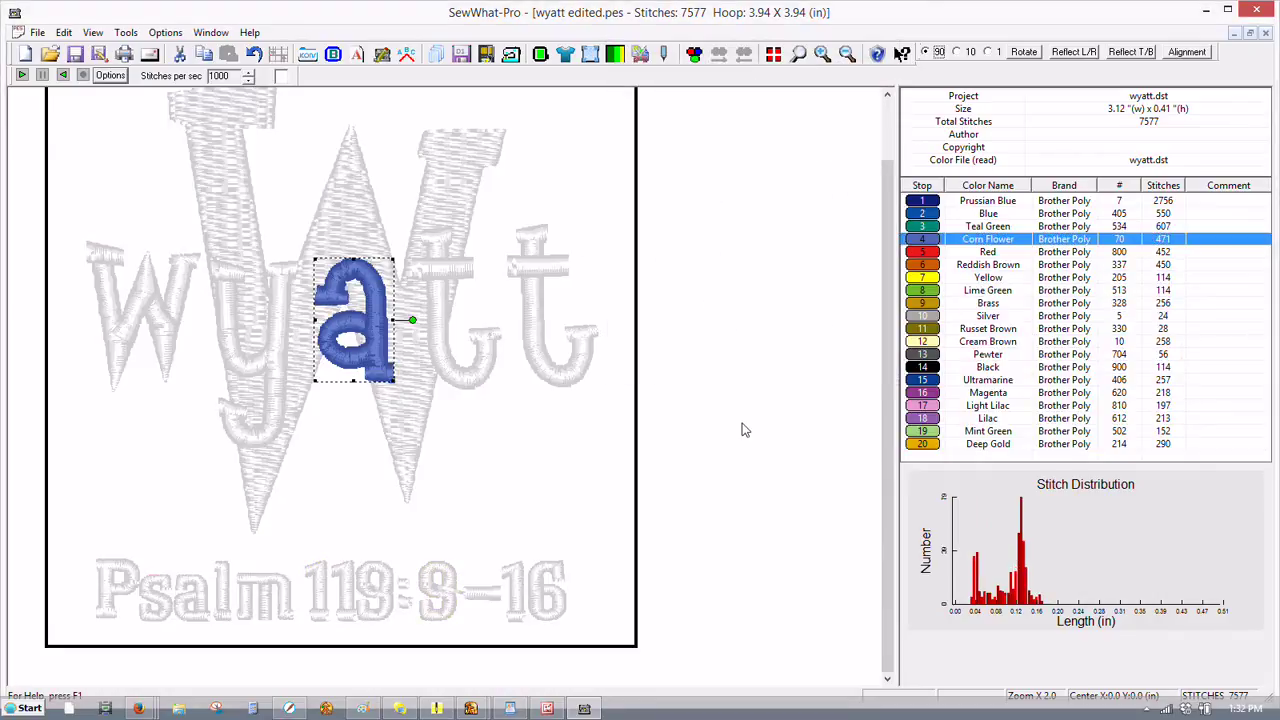